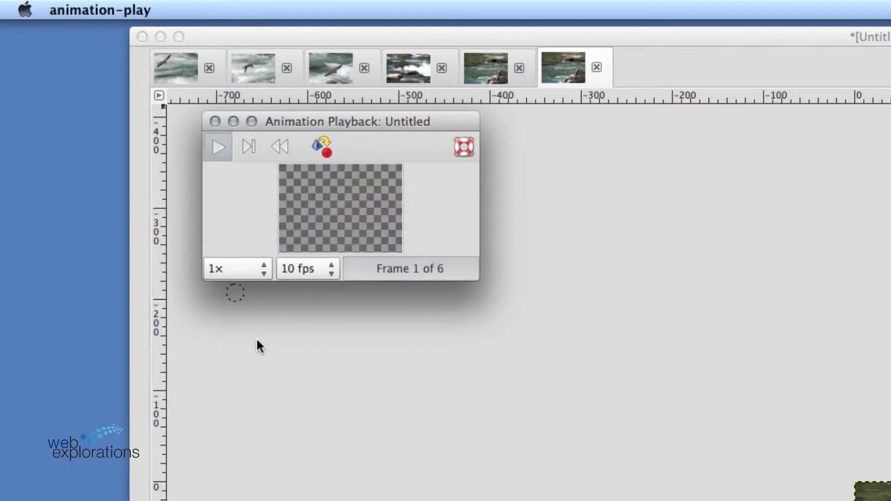
Set the animation playback speed to 0.25× and step through the hawk frames one at a time
click(260, 268)
click(233, 318)
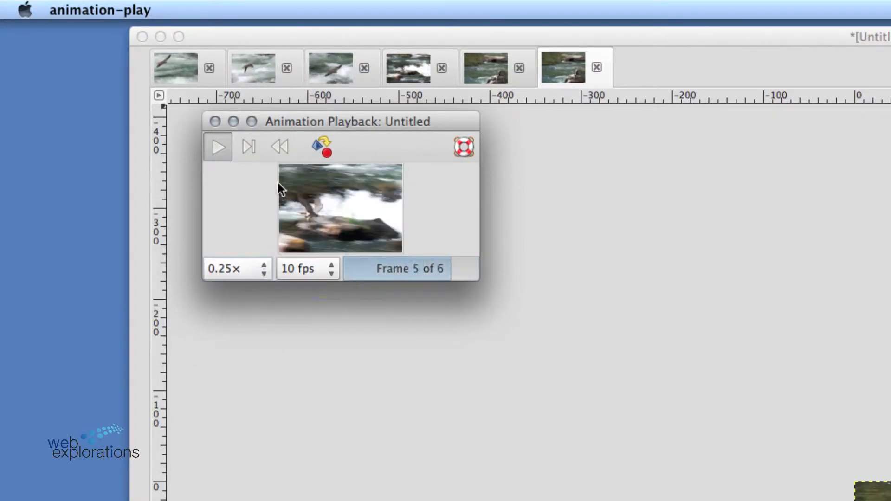
click(248, 145)
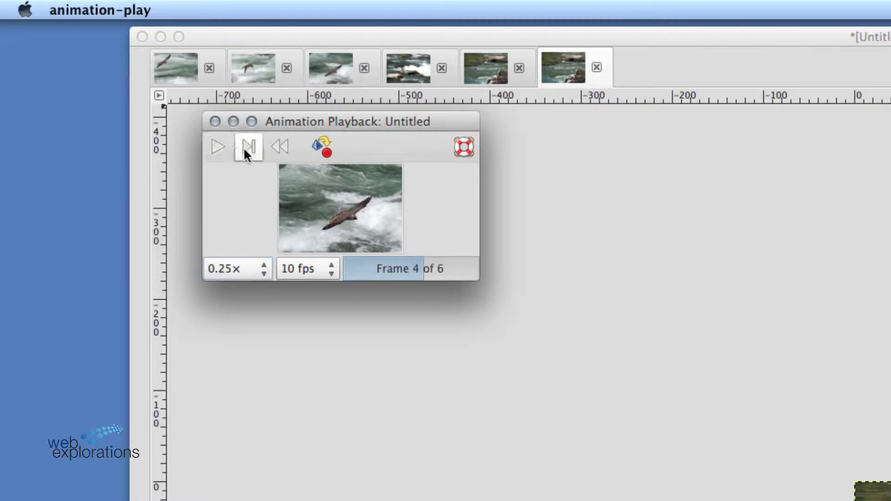
click(244, 148)
click(244, 148)
click(245, 153)
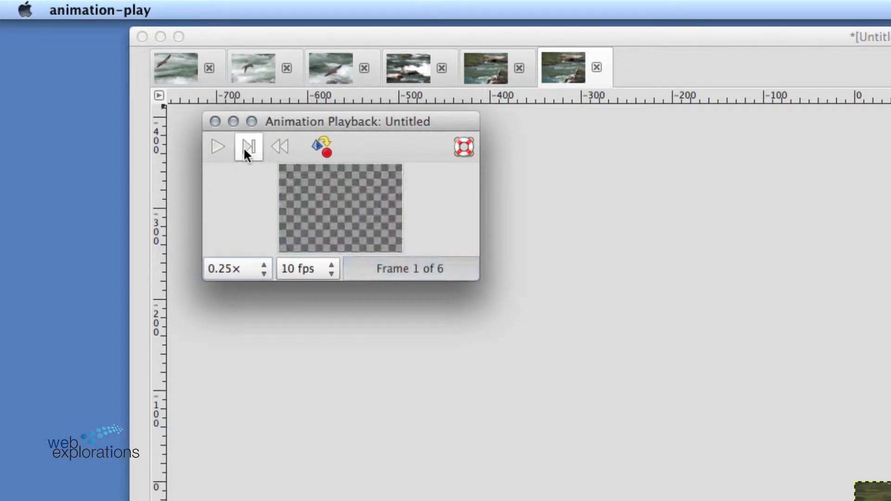
click(243, 147)
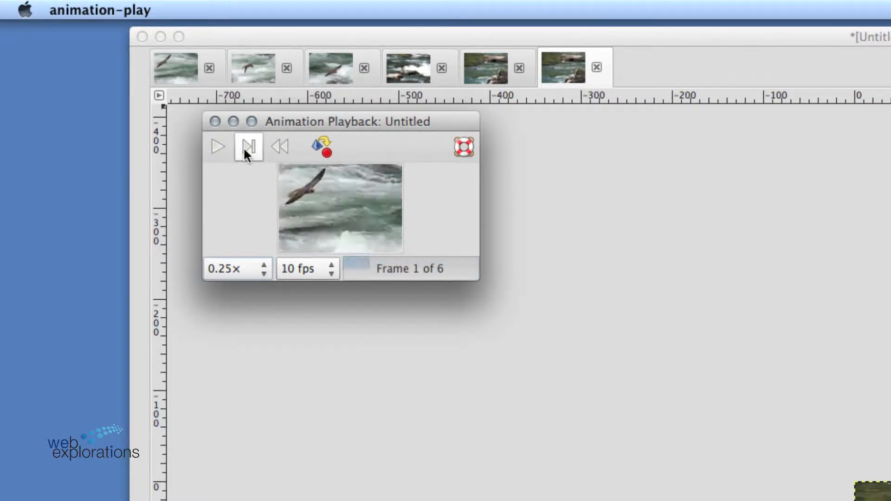
click(243, 146)
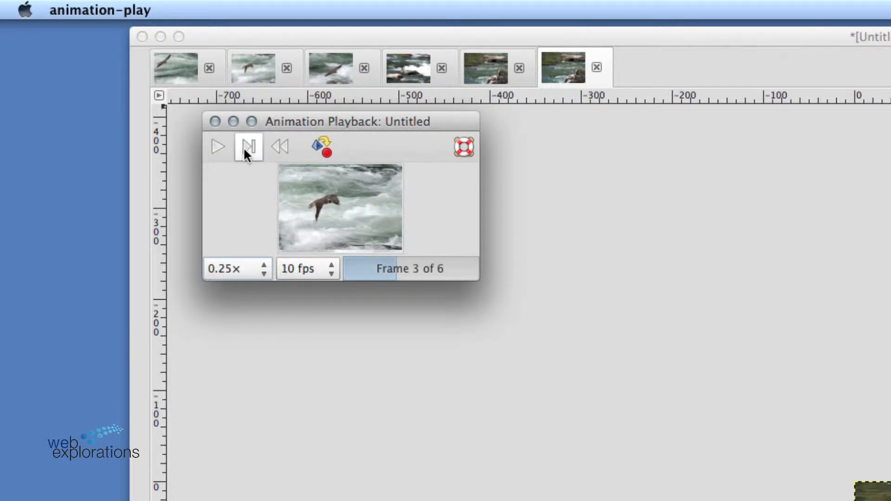
click(243, 146)
click(243, 147)
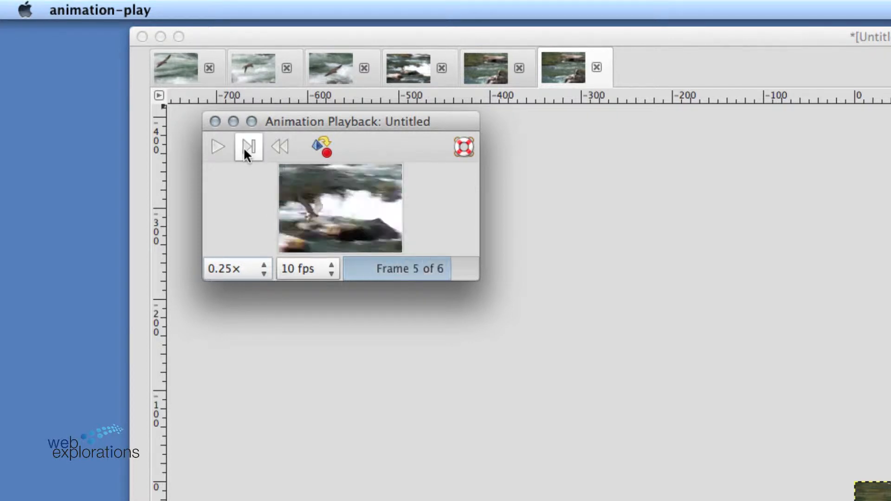
click(243, 146)
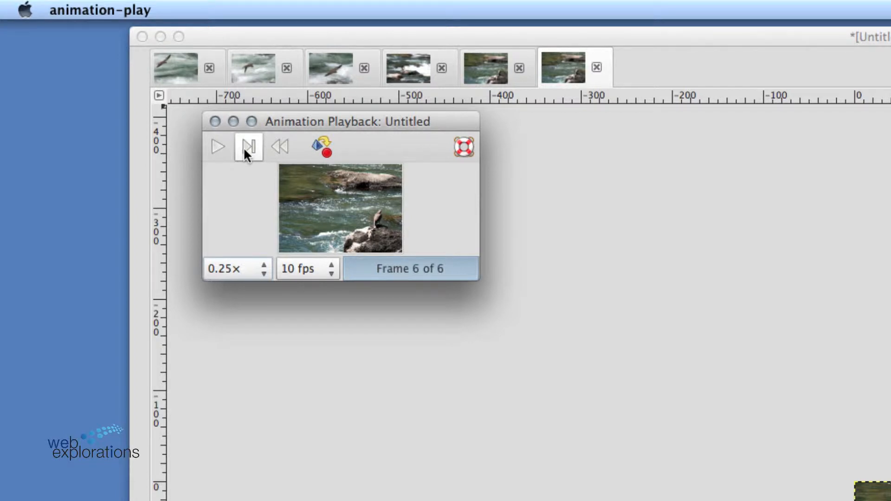
click(243, 146)
click(243, 147)
click(243, 147)
click(243, 146)
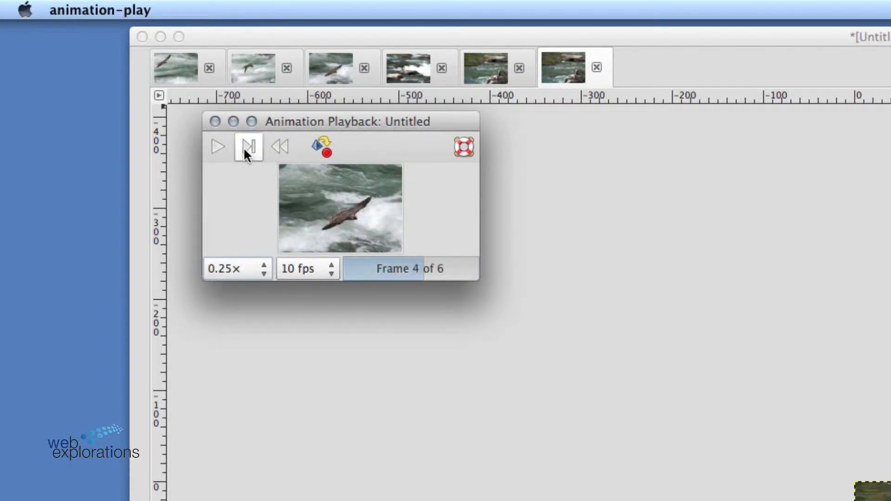
click(243, 146)
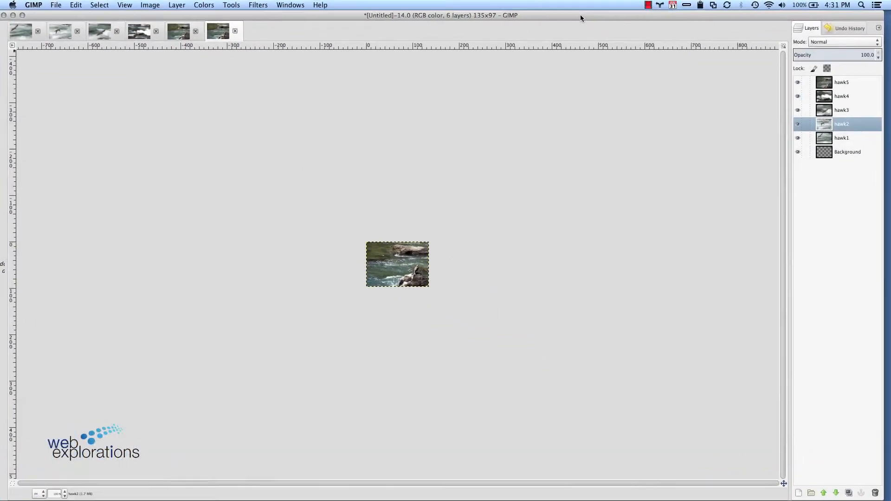
Delete the blurry hawk4 layer from the animation image
click(837, 98)
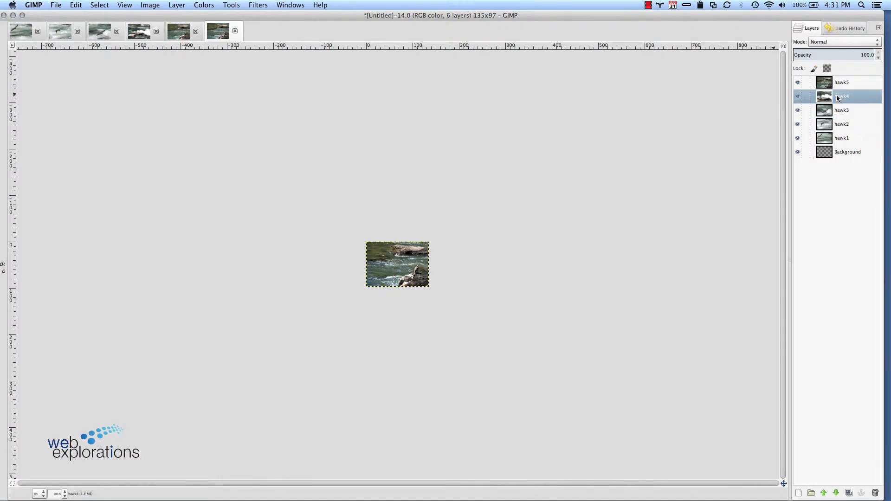
click(875, 494)
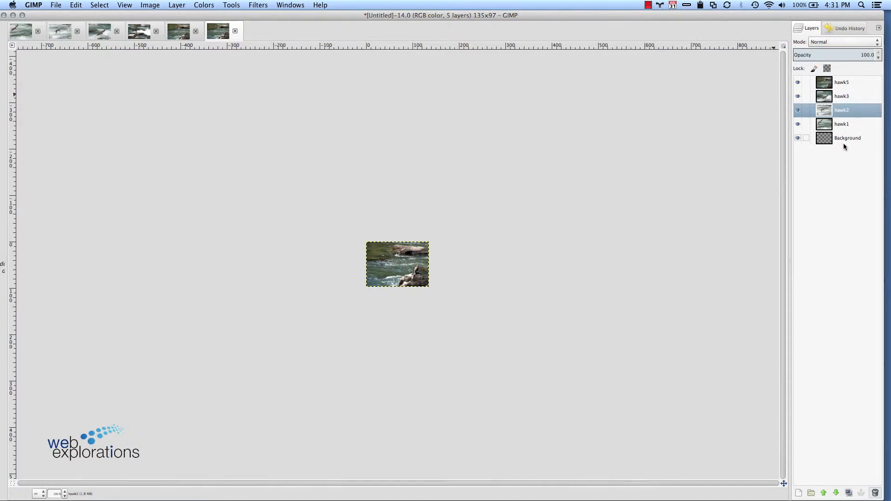
Move the main window aside to uncover the existing animation preview, then step through its frames
drag(77, 17, 191, 17)
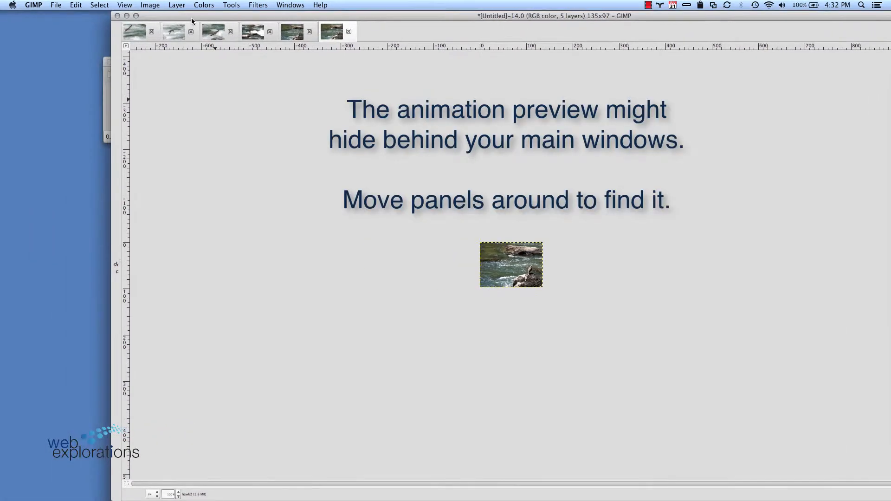
click(105, 103)
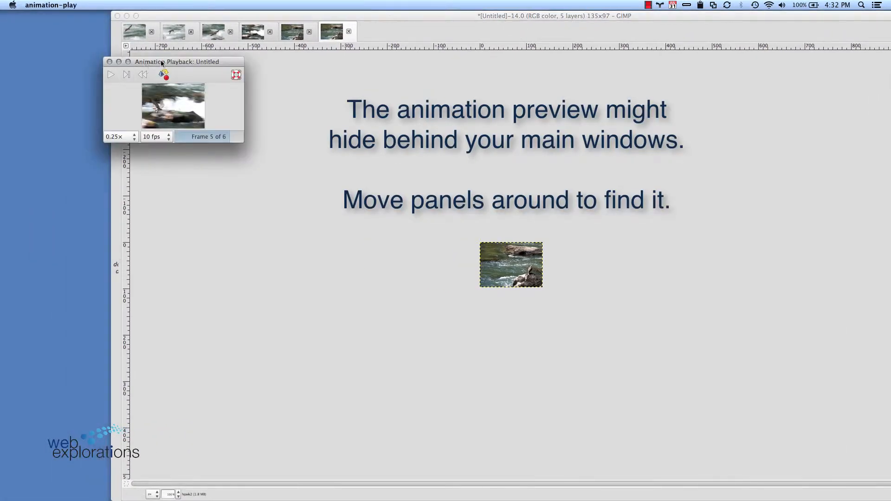
drag(161, 62, 209, 72)
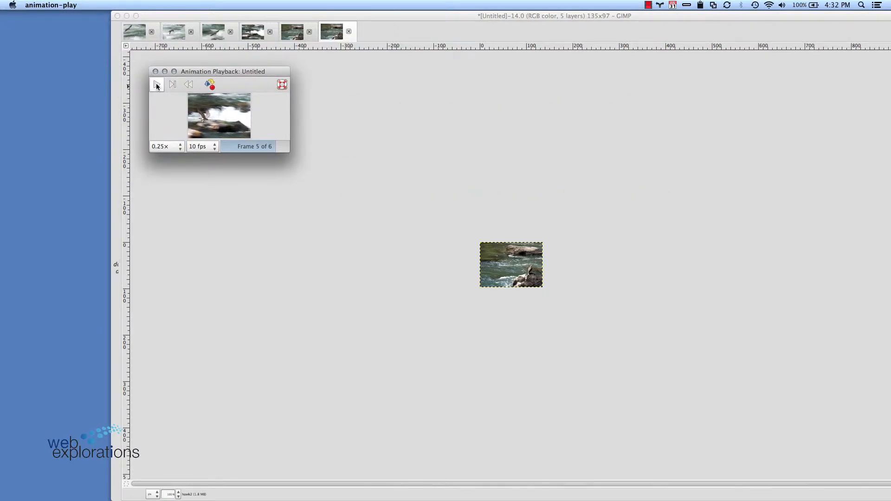
click(171, 84)
click(171, 84)
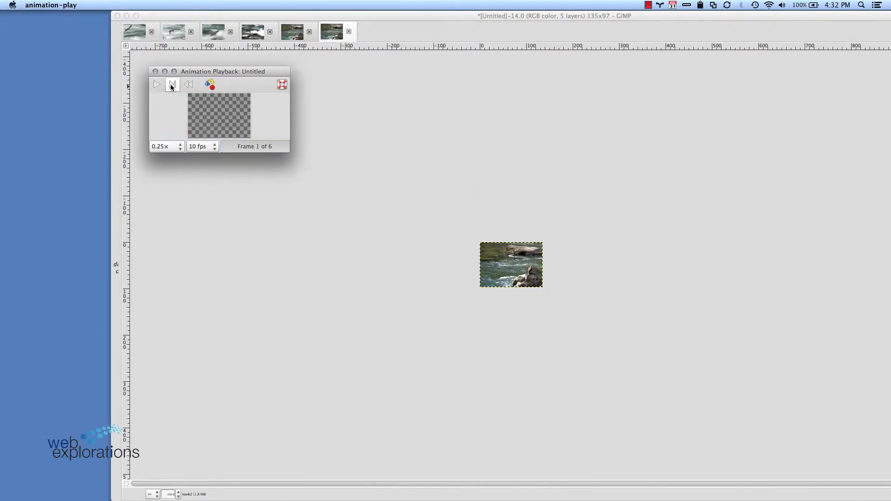
click(171, 85)
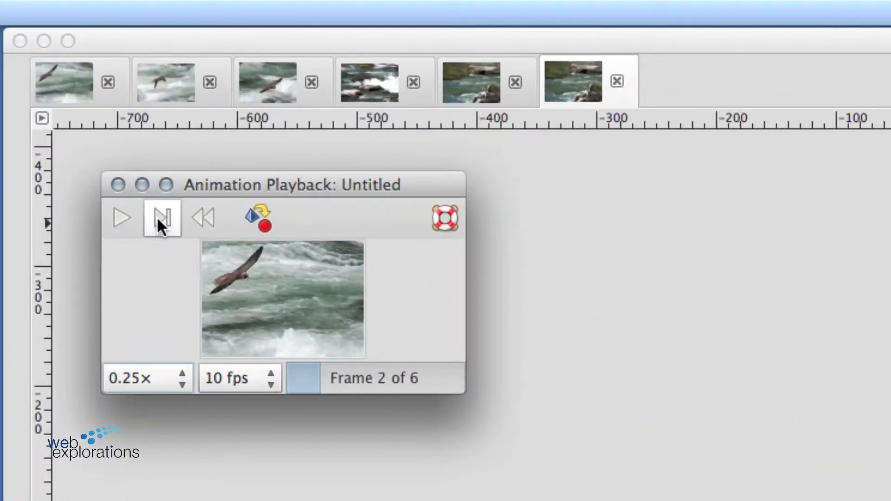
click(160, 218)
click(160, 218)
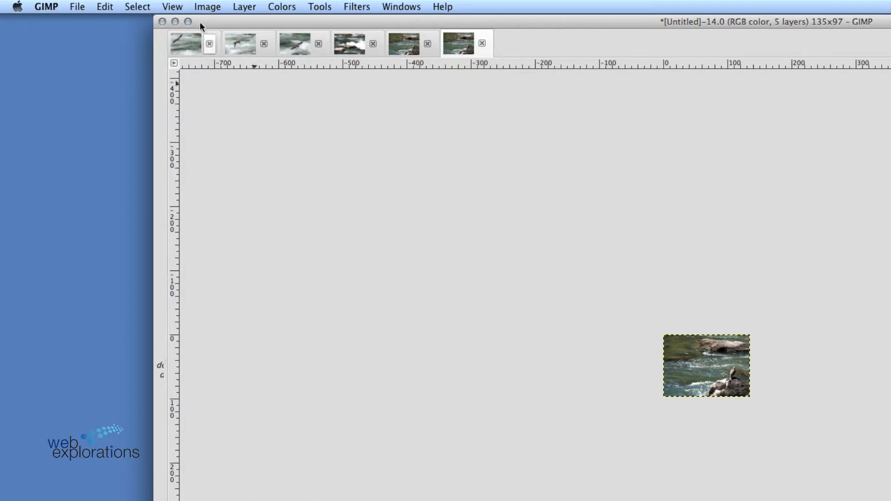
Open a fresh animation playback of the edited image and step through all its frames
click(317, 10)
mouse_move(356, 6)
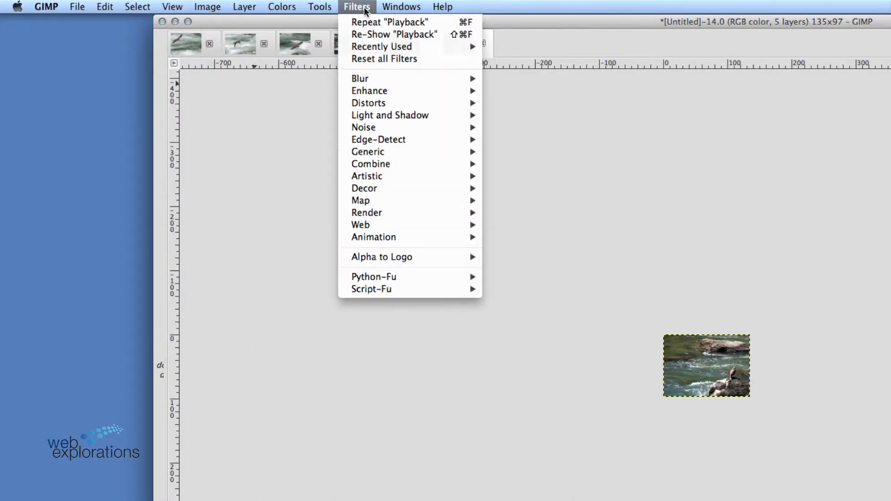
mouse_move(396, 239)
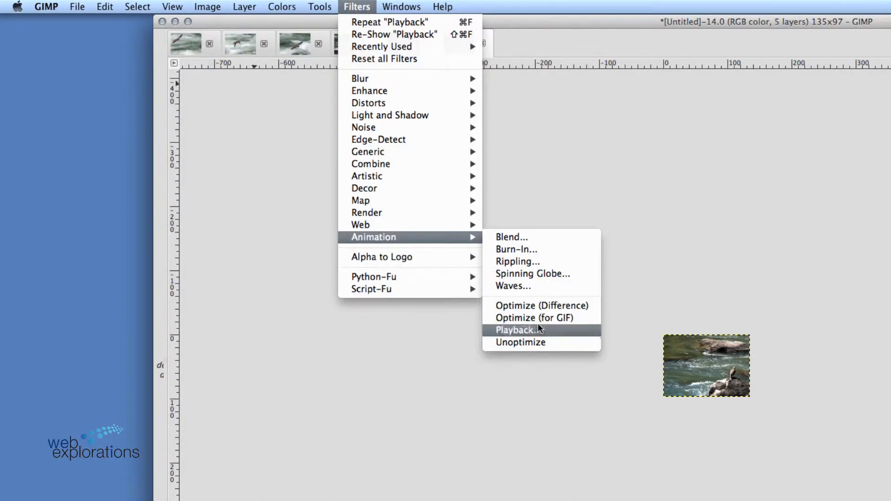
click(516, 330)
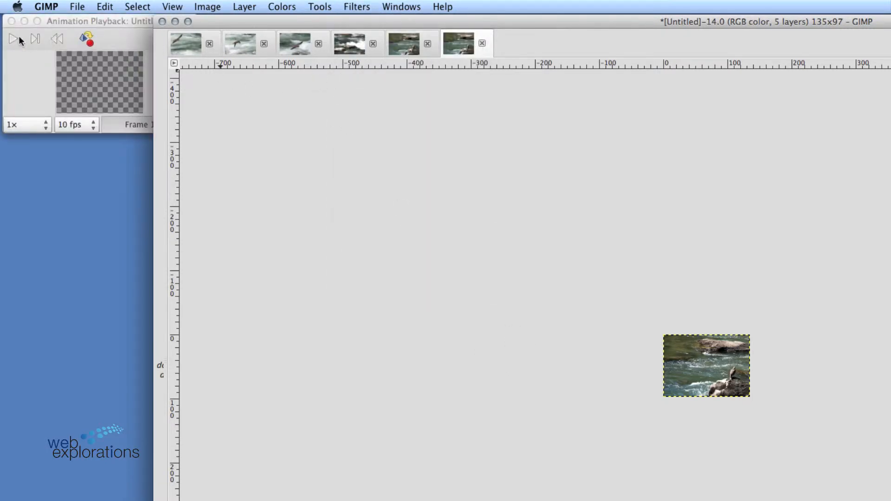
click(35, 39)
click(34, 39)
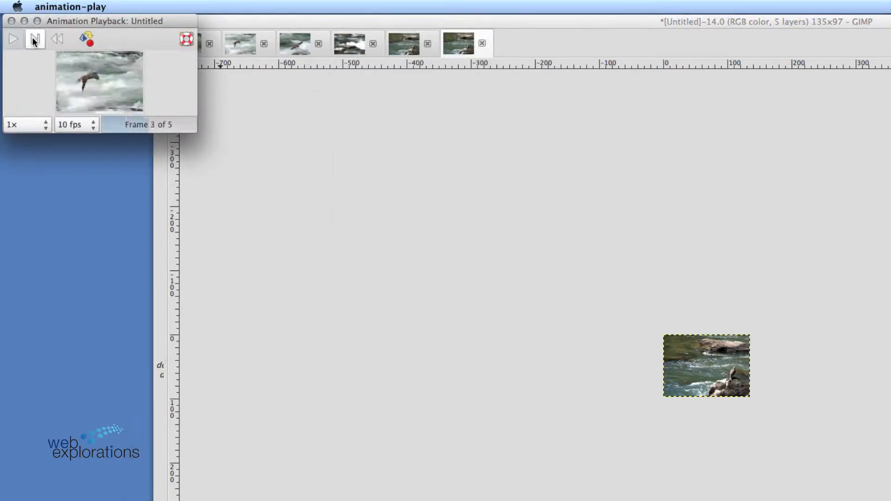
click(34, 39)
click(34, 39)
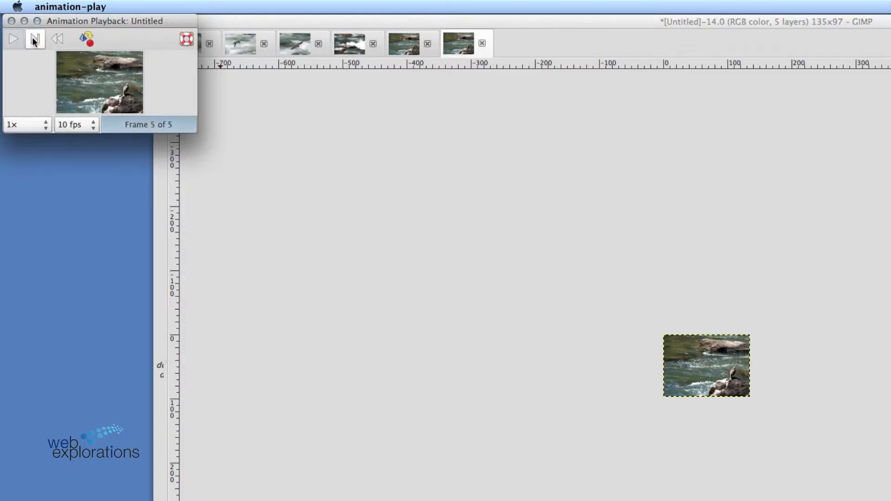
click(34, 39)
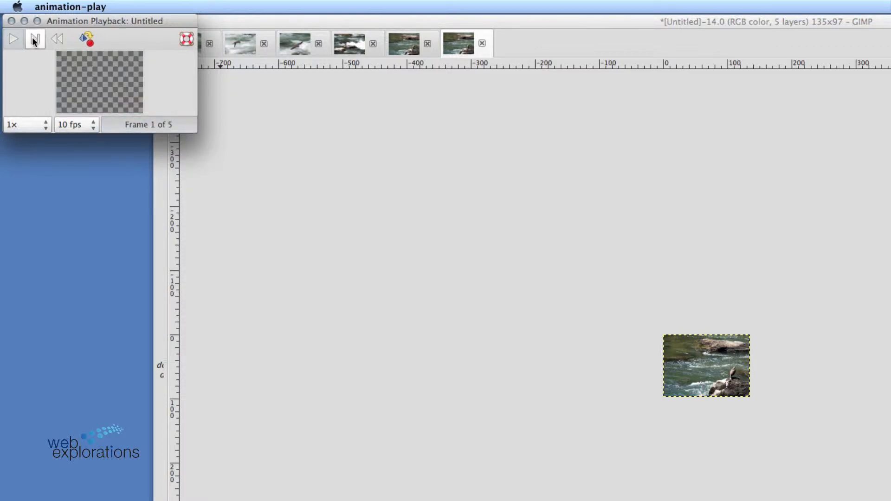
Hide the hawk5, hawk3, hawk2 and hawk1 layers so only the Background layer is displayed
drag(868, 19, 708, 18)
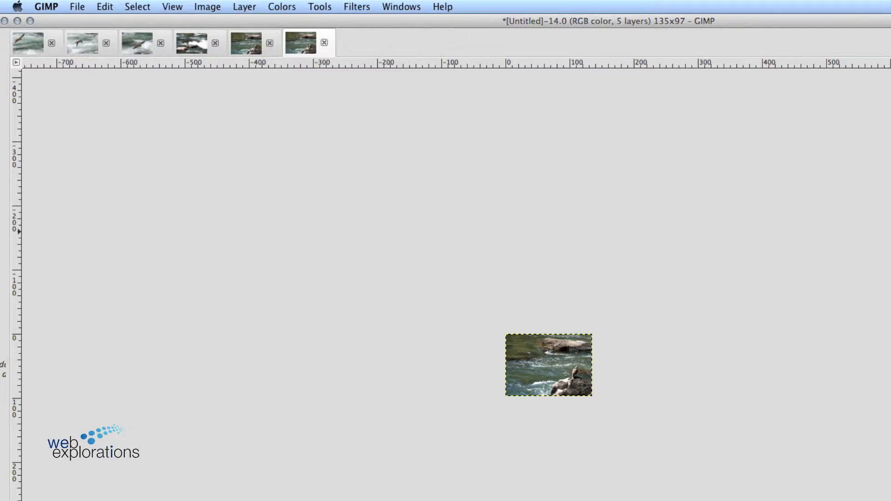
click(798, 86)
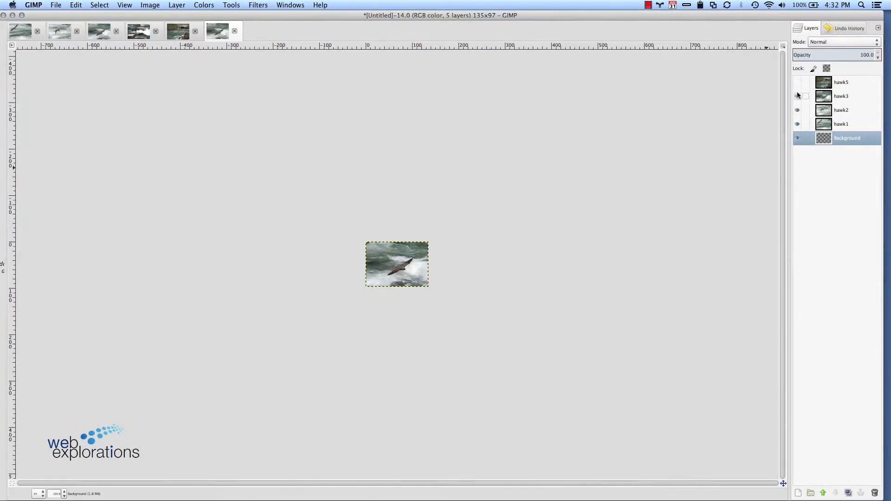
click(797, 96)
click(799, 111)
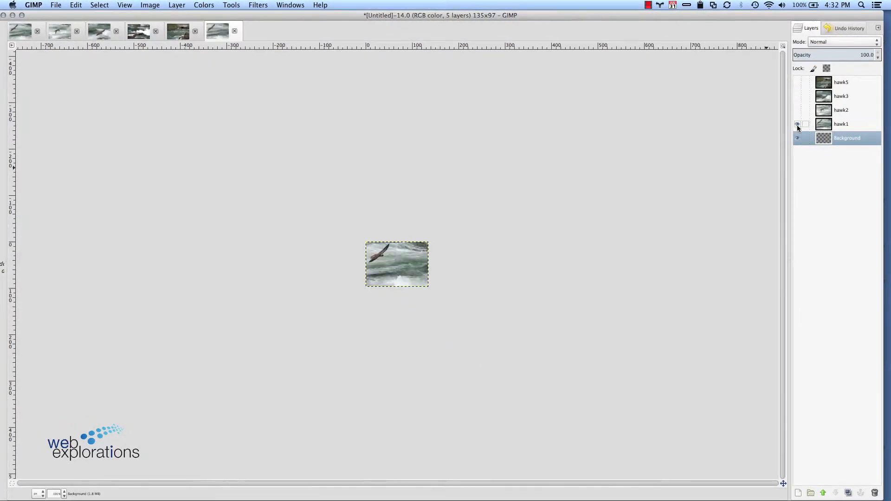
click(797, 124)
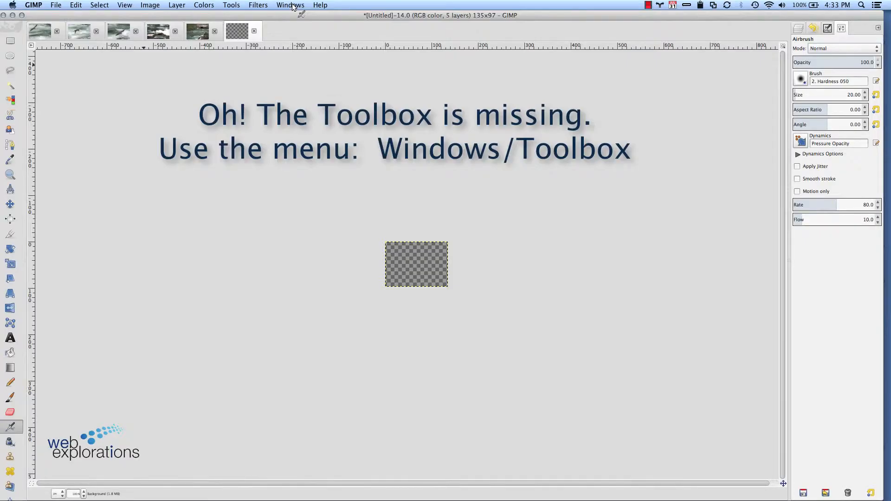
Draw a text box spanning most of the transparent Background image with the Text tool
click(290, 5)
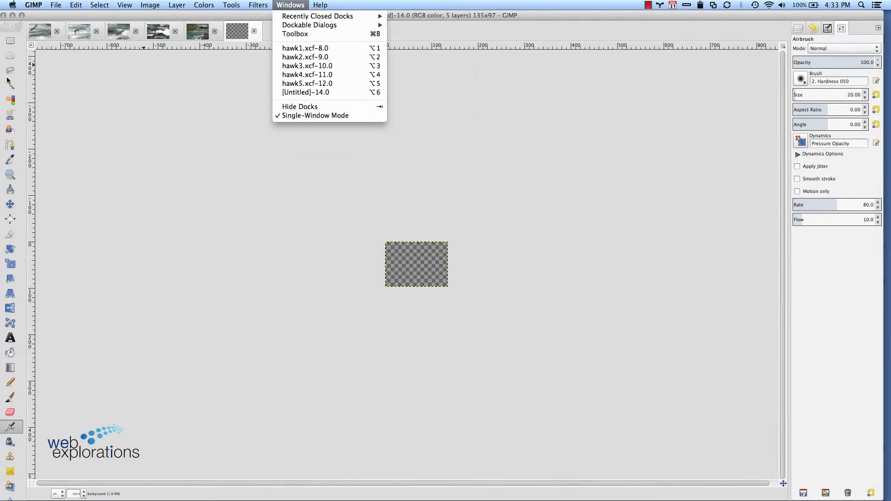
click(10, 338)
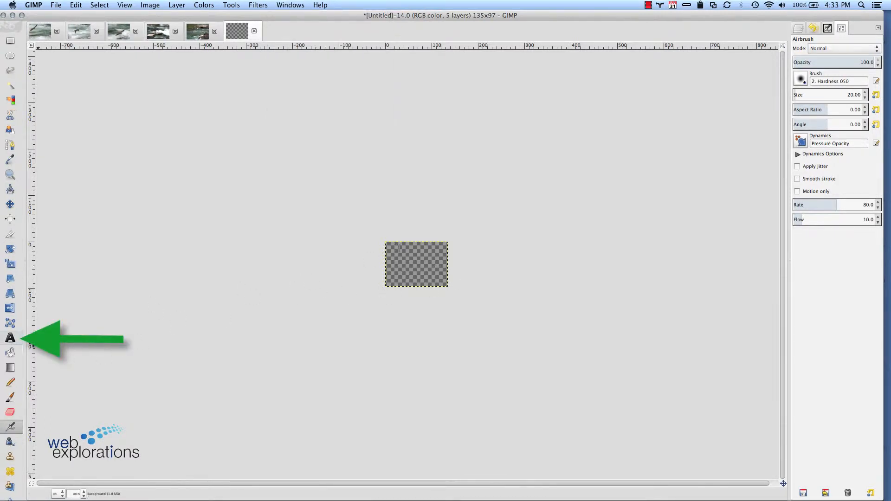
click(10, 338)
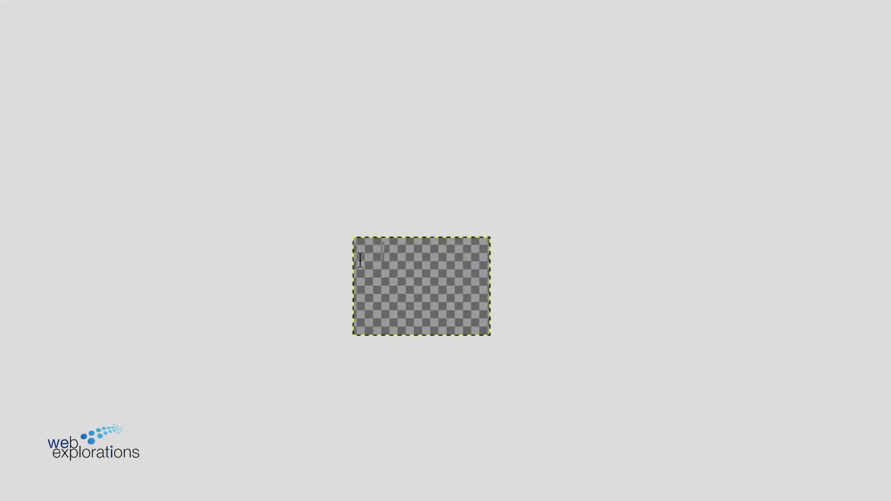
click(387, 248)
drag(425, 356, 530, 367)
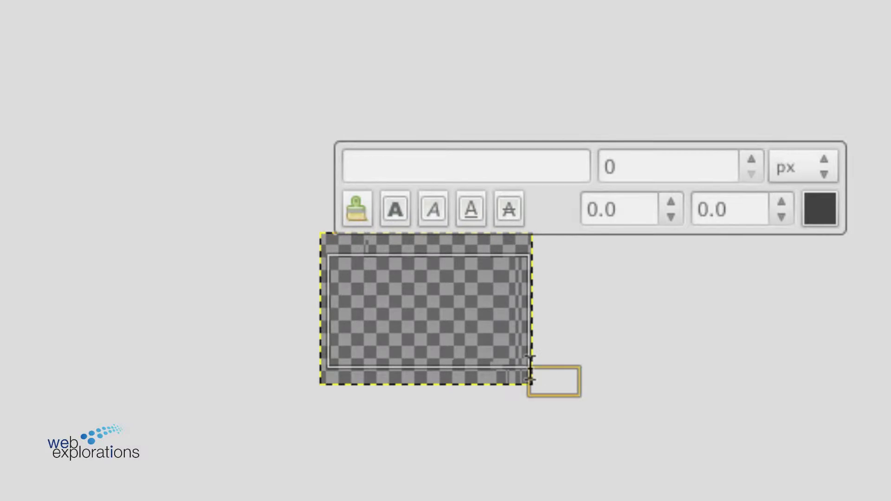
Enter the title "Flying Hawks" in the text box, with each word on its own line
click(360, 293)
text(Flyting)
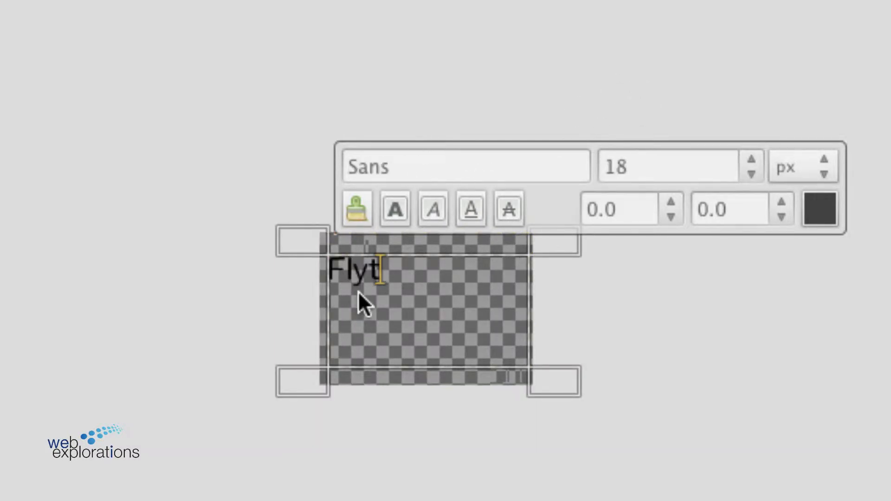
key(BackSpace)
key(BackSpace)
key(BackSpace)
key(BackSpace)
text(ing)
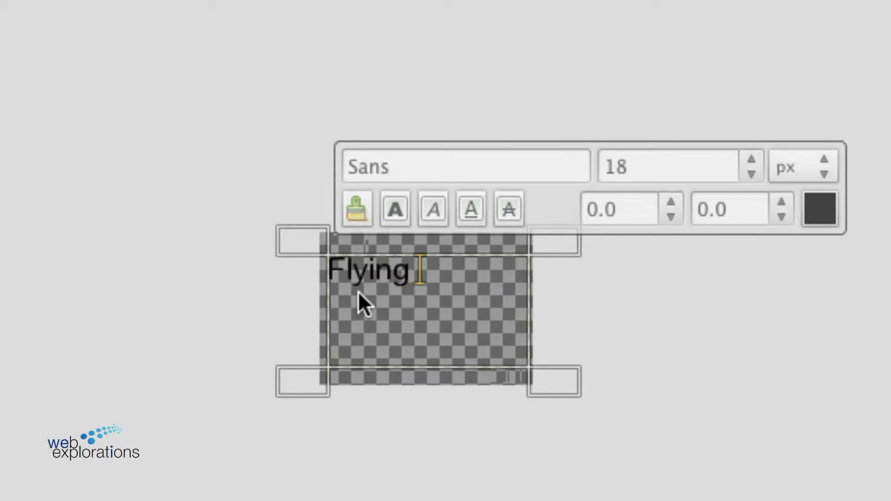
key(BackSpace)
key(Return)
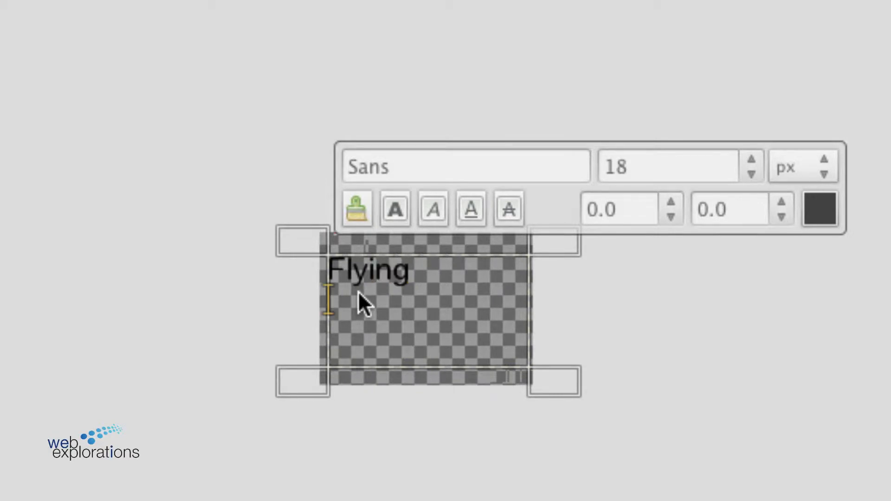
text(Hawks)
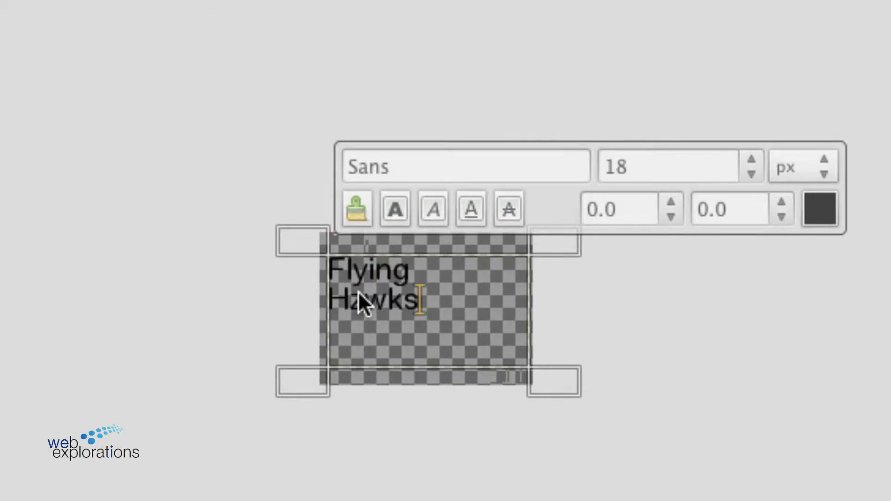
Correct the second line of the title to "Hawk" and make the whole "Flying Hawk" text bold
key(BackSpace)
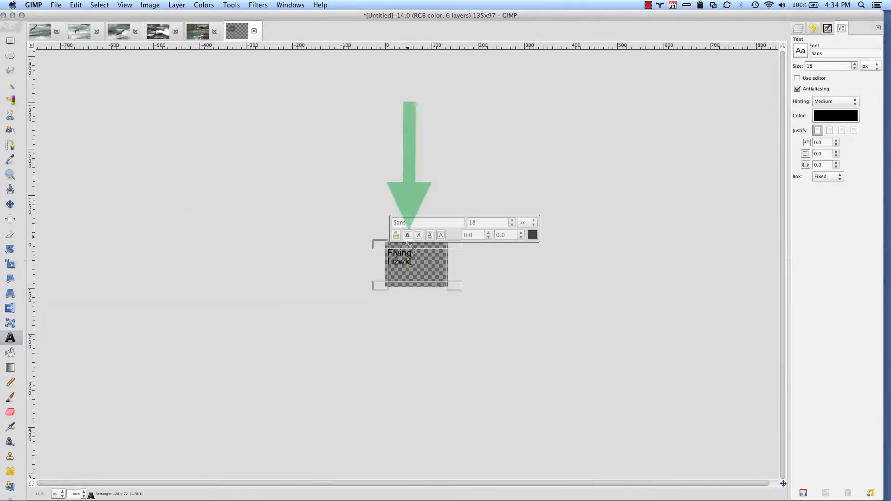
drag(411, 263, 374, 243)
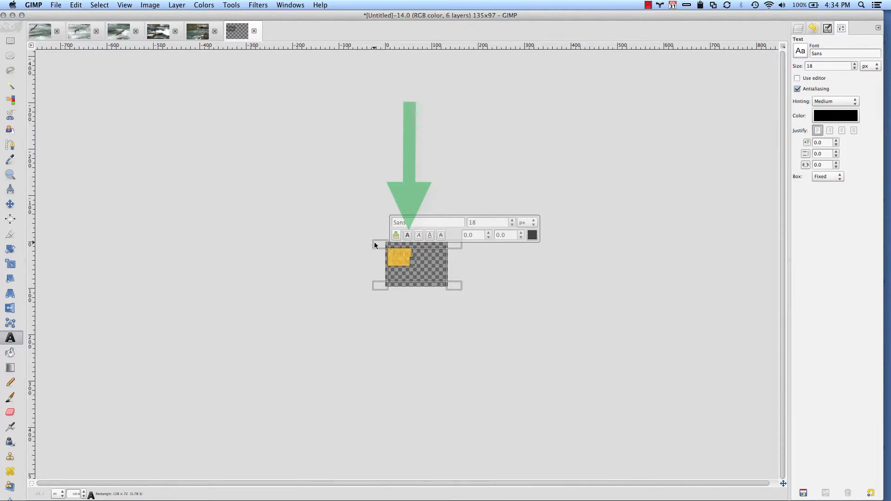
click(406, 235)
click(416, 263)
click(397, 265)
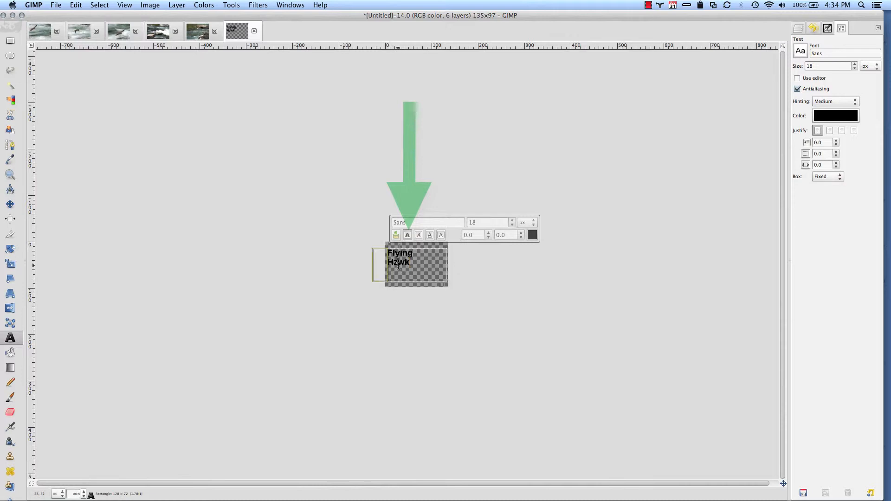
key(BackSpace)
text(a)
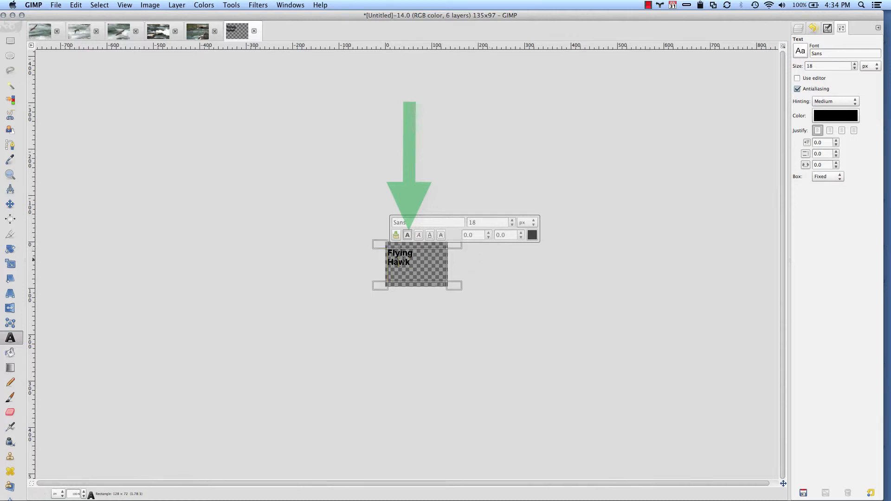
Increase the font size of the whole "Flying Hawk" title to 31 px
drag(410, 263, 376, 247)
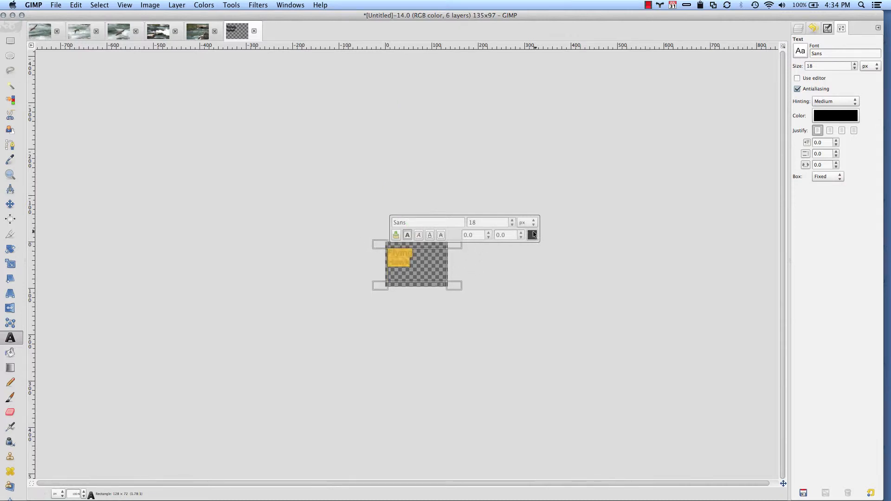
click(511, 220)
click(511, 220)
click(512, 221)
click(512, 221)
click(512, 221)
click(511, 221)
click(511, 221)
click(511, 221)
click(512, 221)
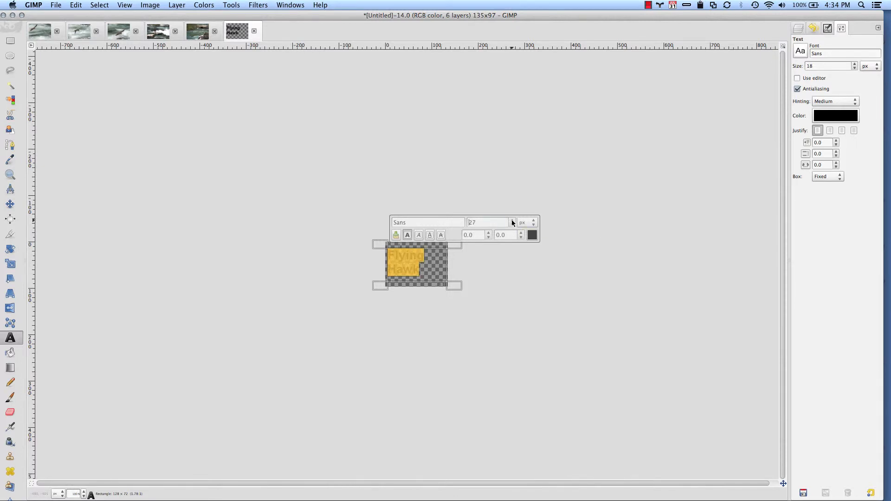
click(512, 221)
click(512, 221)
click(511, 221)
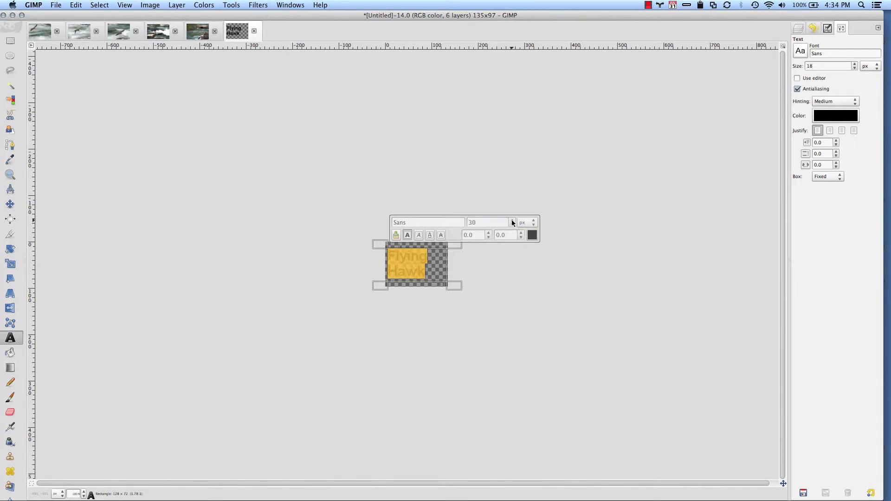
click(512, 221)
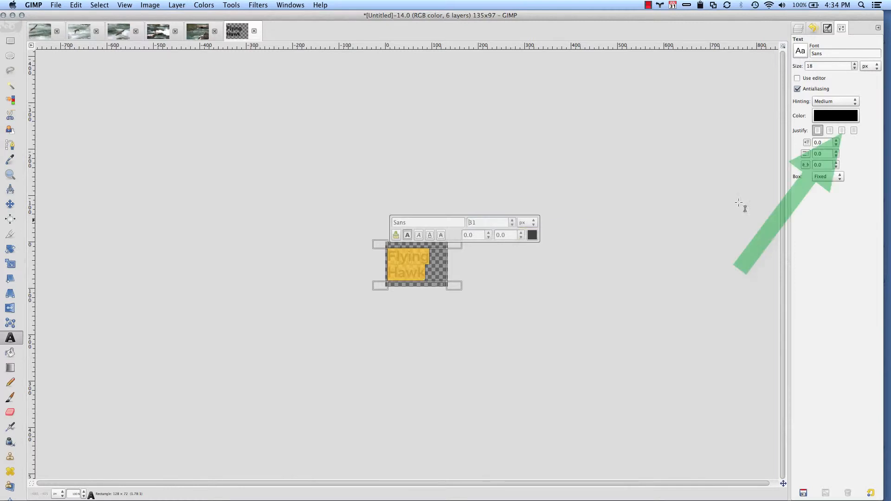
Center the title text within its box, finish editing it, and switch to the Move tool
click(829, 132)
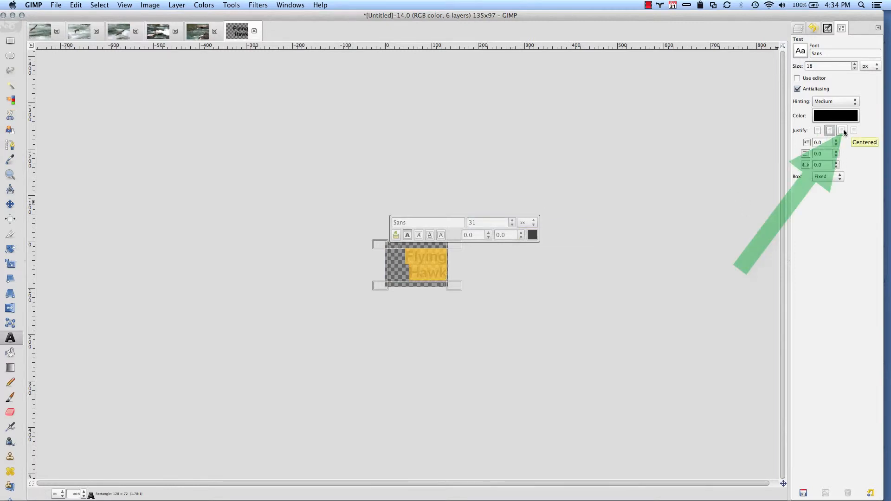
click(842, 131)
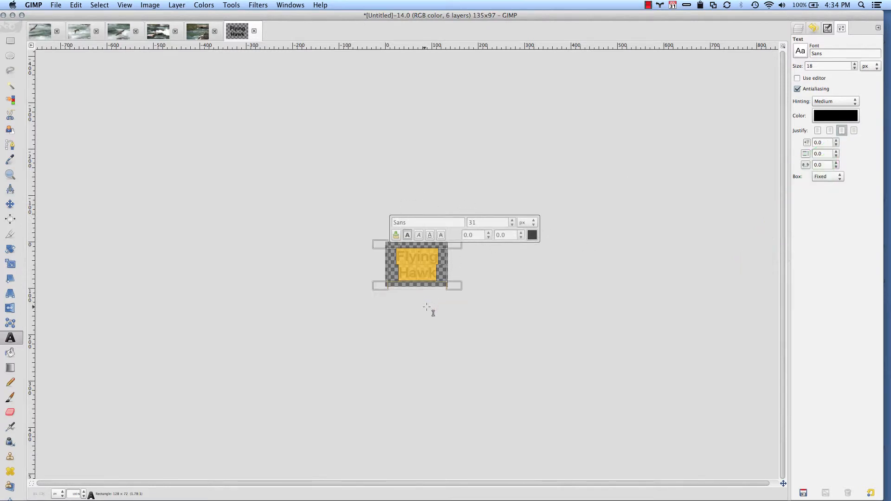
click(396, 312)
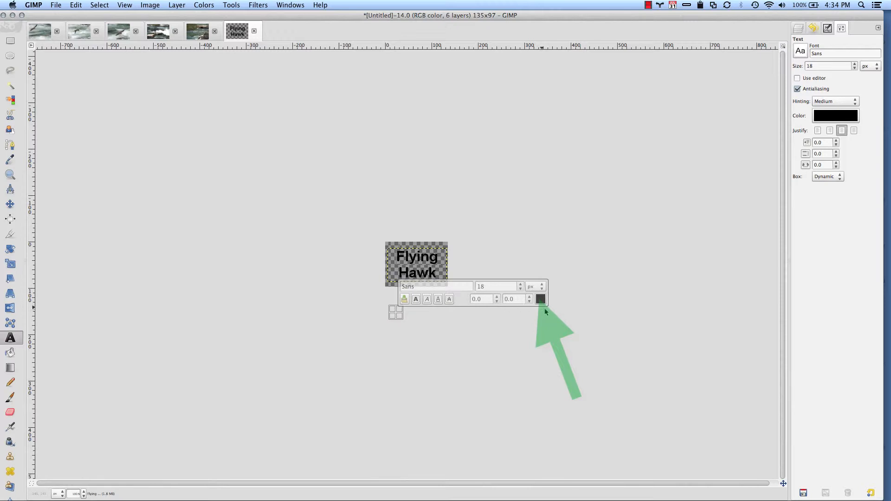
key(m)
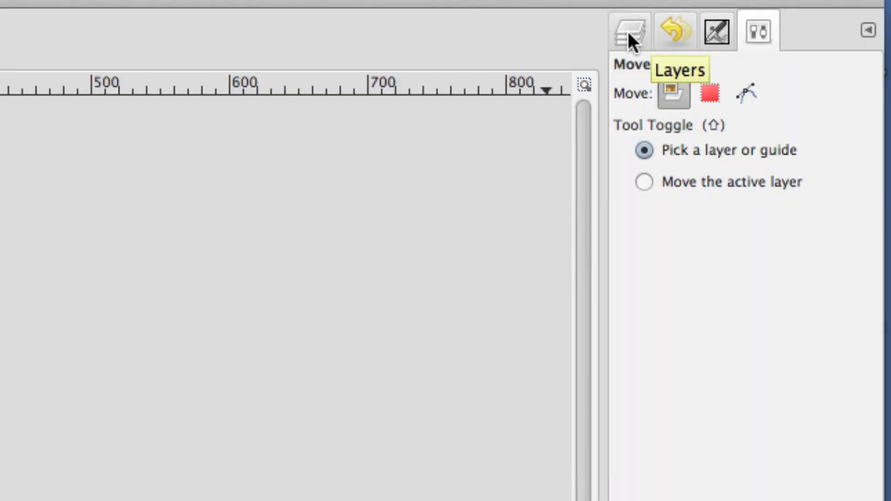
Widen the layer list and rename the Background layer as Background(2000ms) to set its frame duration
click(628, 31)
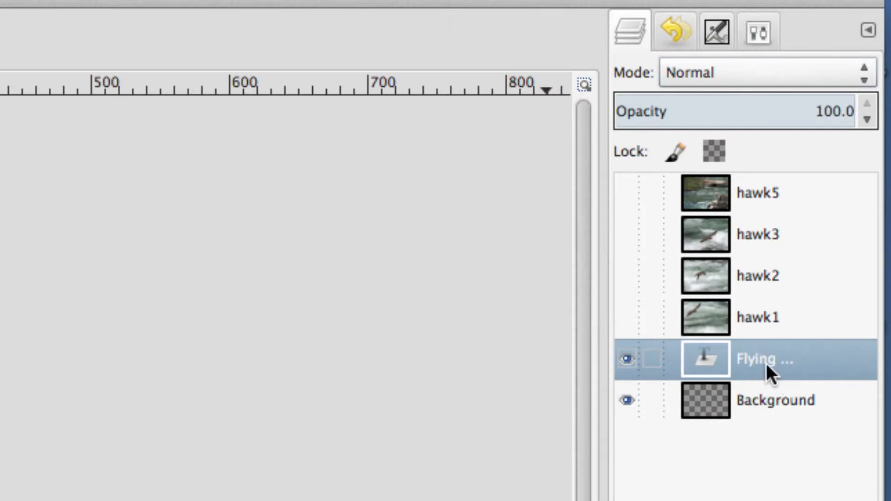
click(770, 405)
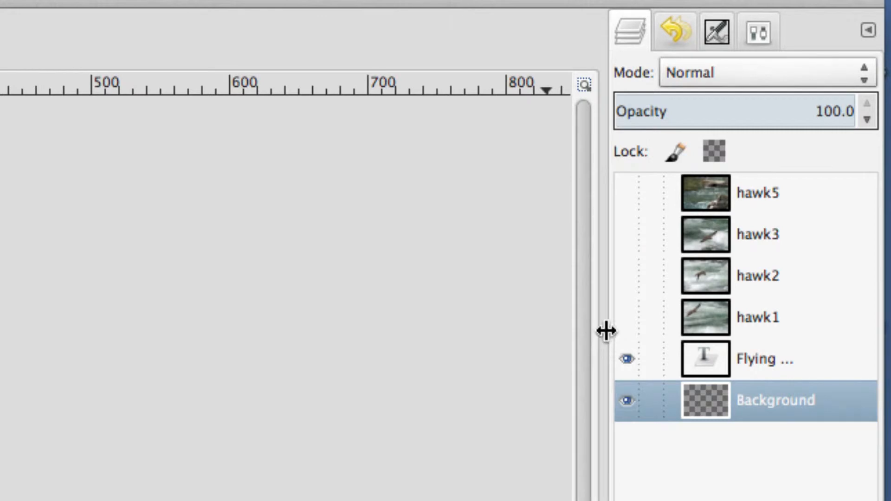
drag(604, 328, 174, 335)
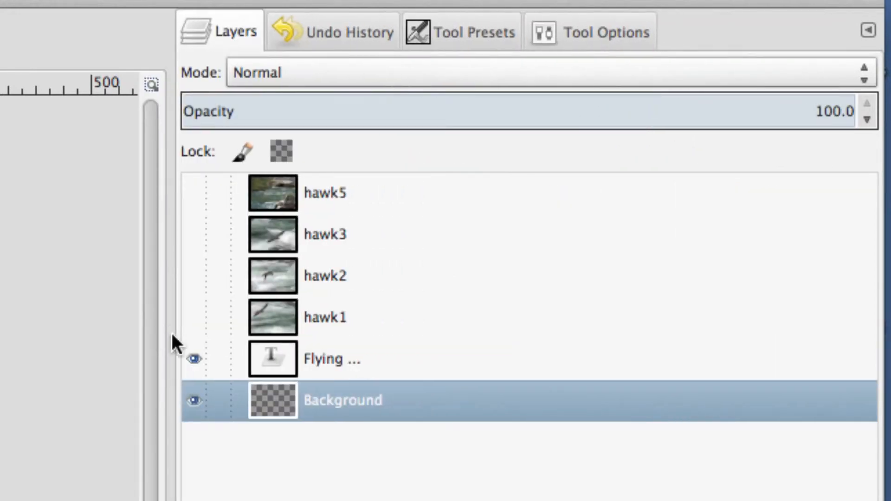
double_click(347, 399)
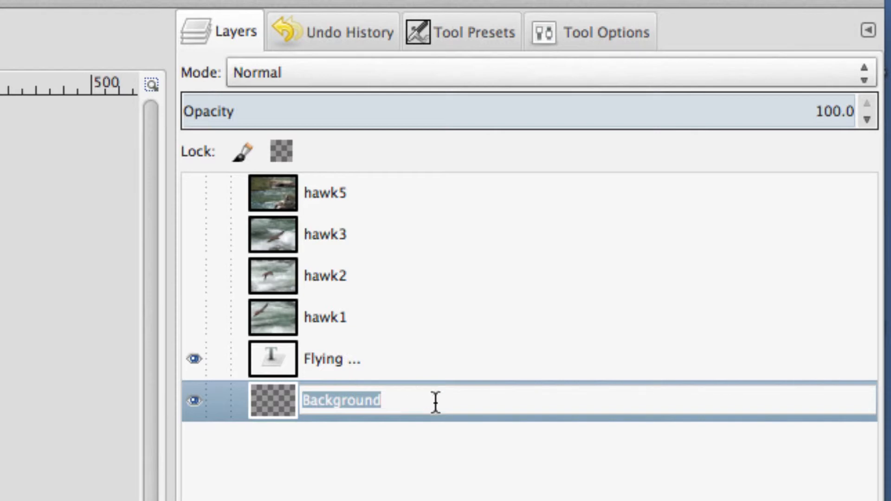
click(412, 398)
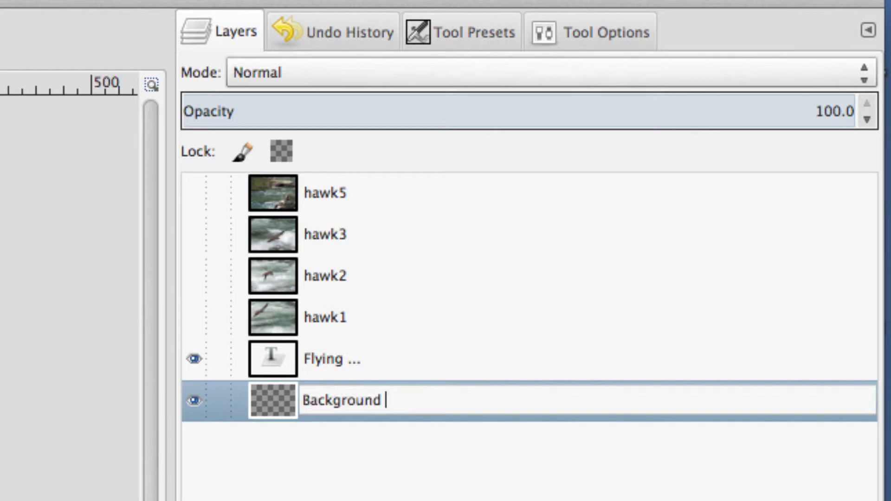
key(BackSpace)
text((2000ms))
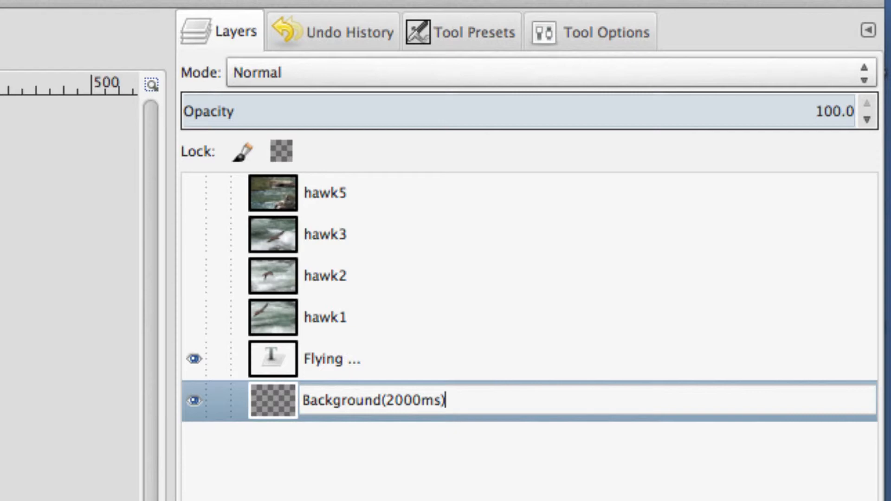
key(Return)
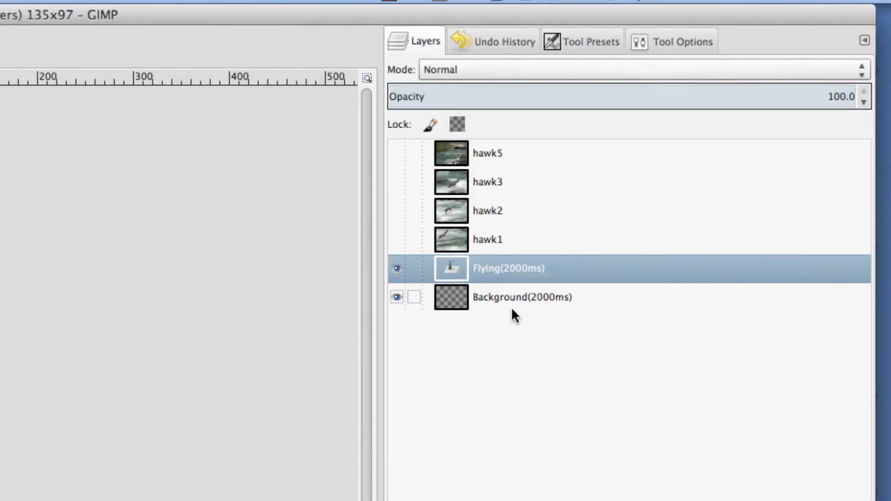
Merge the Flying(2000ms) text layer down into the Background(2000ms) layer
right_click(492, 274)
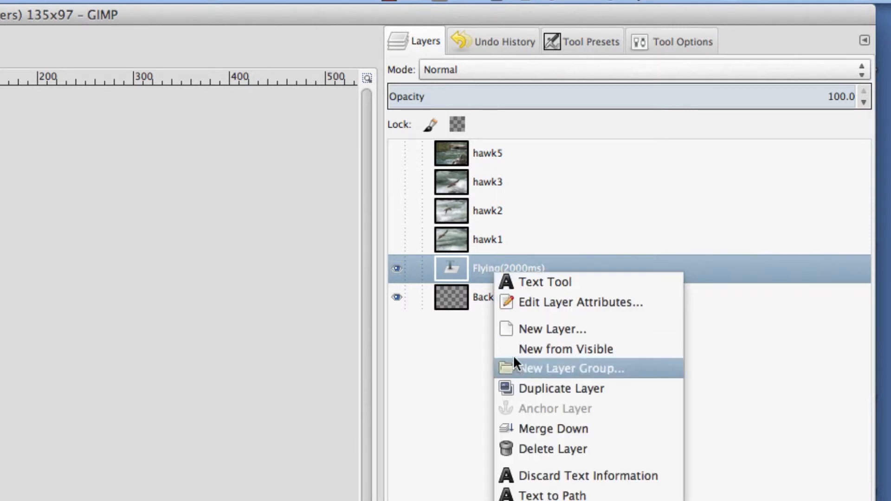
click(529, 429)
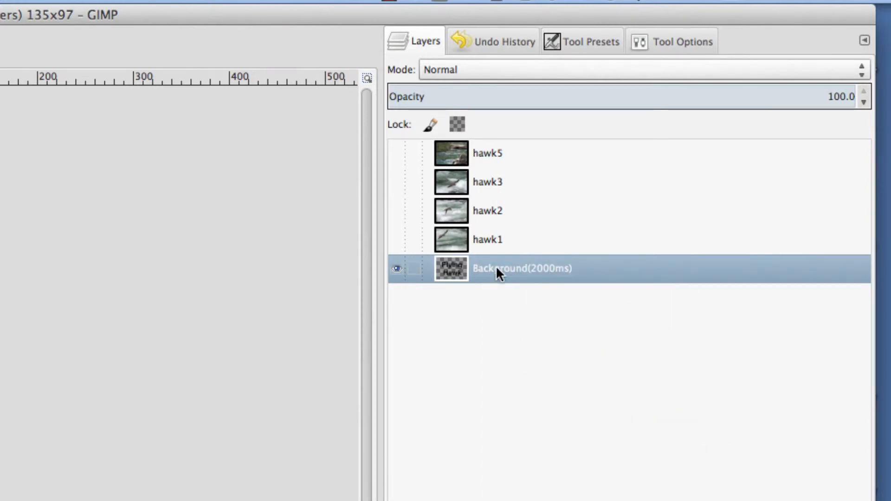
Try to rename the hawk1 layer as hawk1(1000ms), selecting the hawk2 layer without committing the name
click(473, 240)
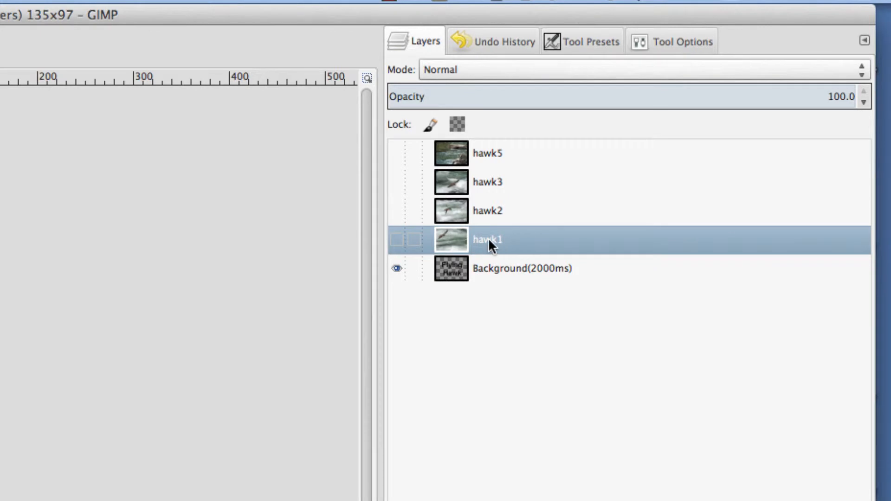
double_click(488, 239)
click(508, 239)
text(()
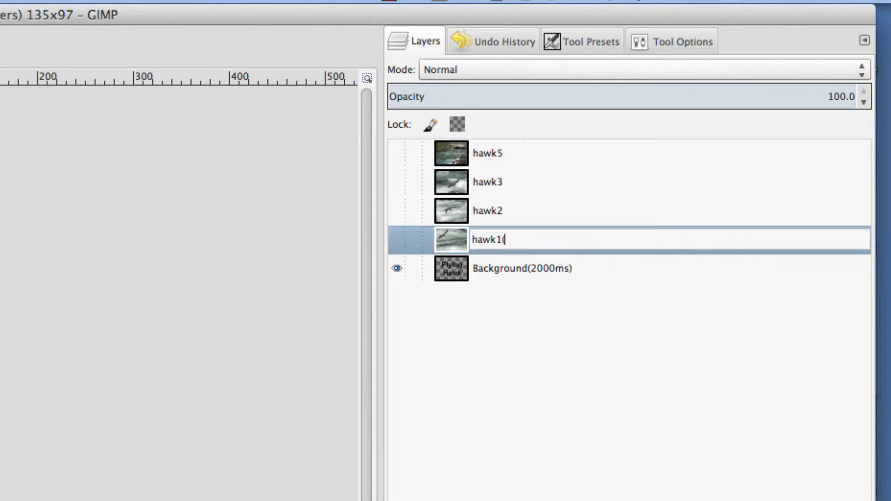
text(1000ms))
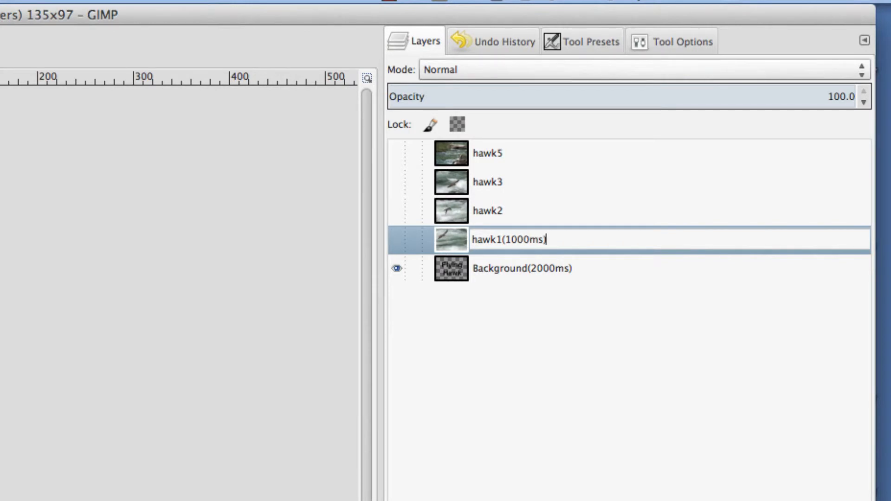
click(487, 207)
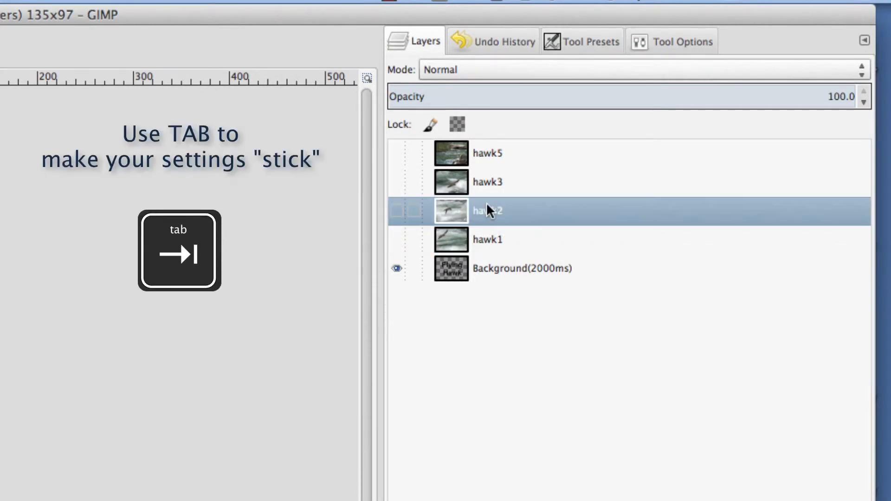
Rename the hawk1 layer as hawk1(1000ms) and commit the new name
click(495, 240)
double_click(495, 238)
click(510, 239)
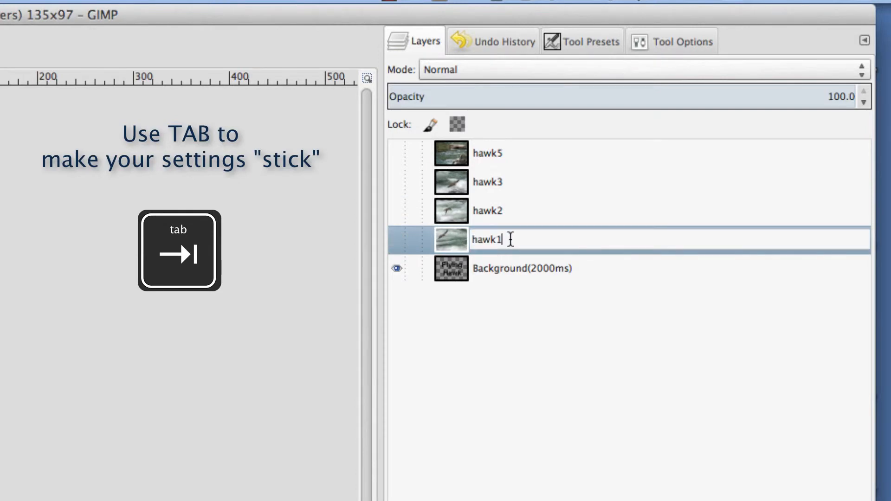
text((1000ms))
key(Tab)
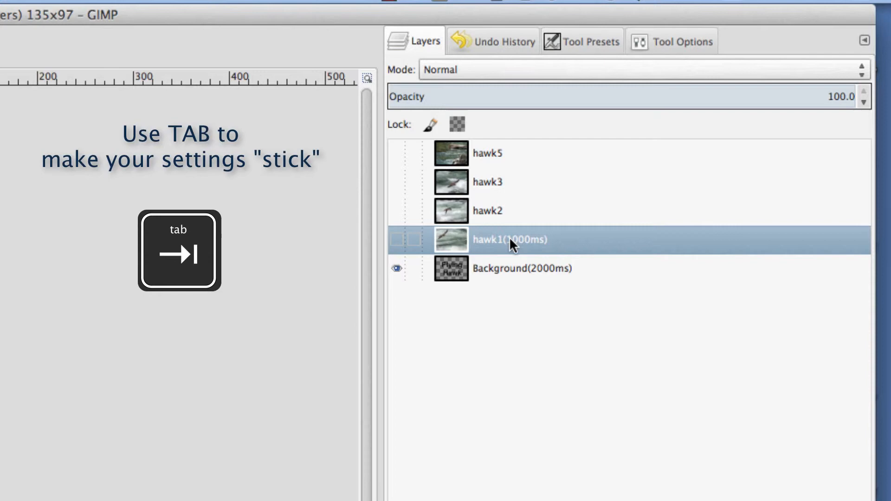
Rename the hawk2 layer as hawk2(500ms) to set its frame duration
click(490, 208)
double_click(489, 207)
click(513, 210)
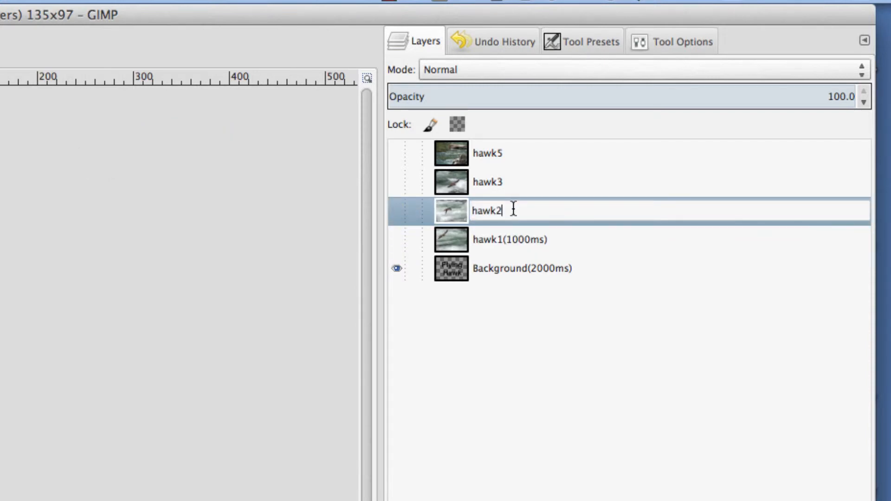
text((500ms))
key(Return)
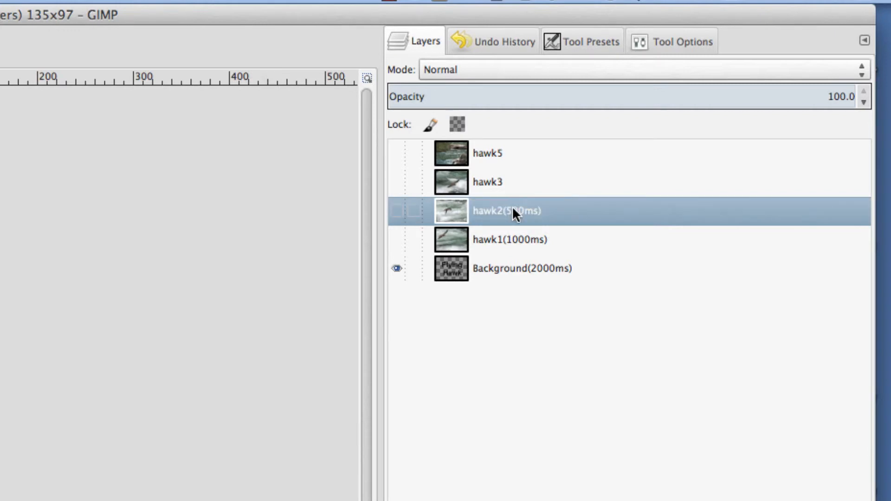
Rename the hawk3 layer as hawk3(1500ms) to set its frame duration
click(482, 182)
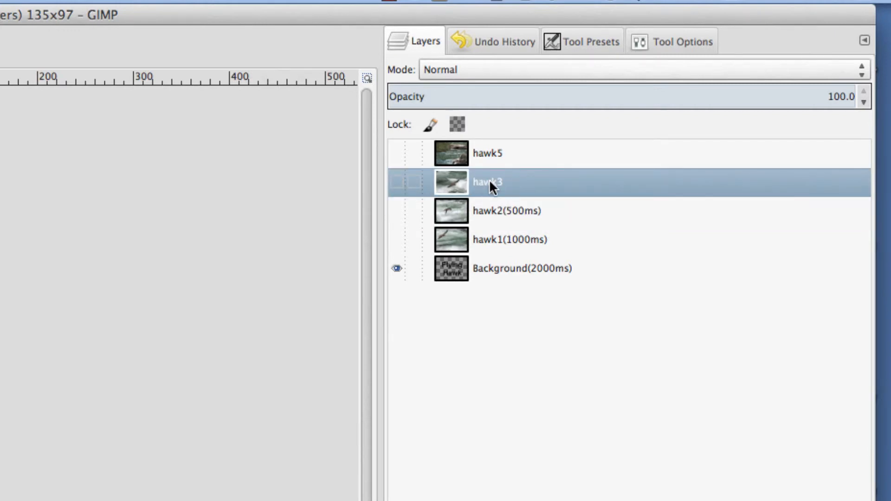
click(489, 179)
click(508, 182)
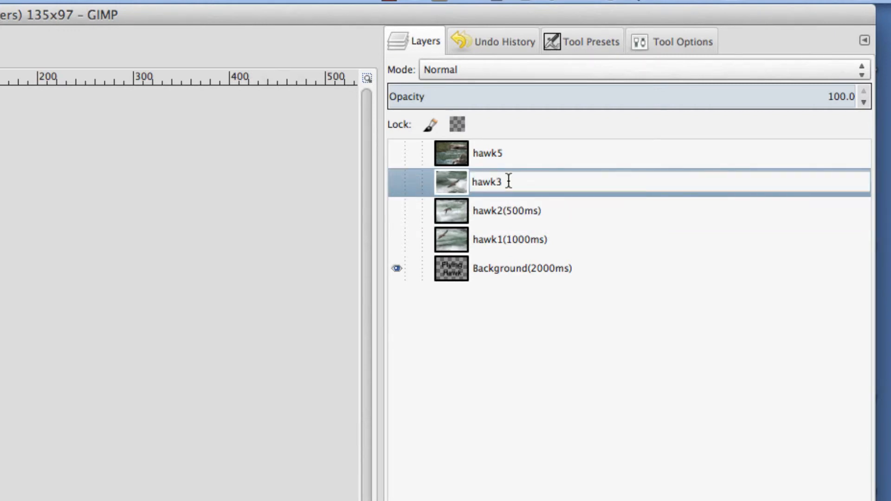
text((1500ms))
key(Return)
Rename the hawk5 layer as hawk5(3000ms) and save the image as animatedHawk.xcf
click(494, 153)
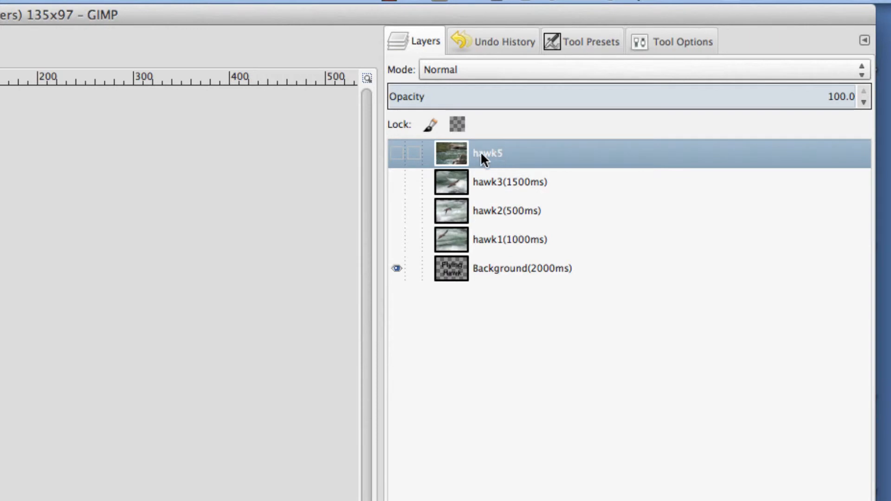
double_click(481, 154)
click(512, 153)
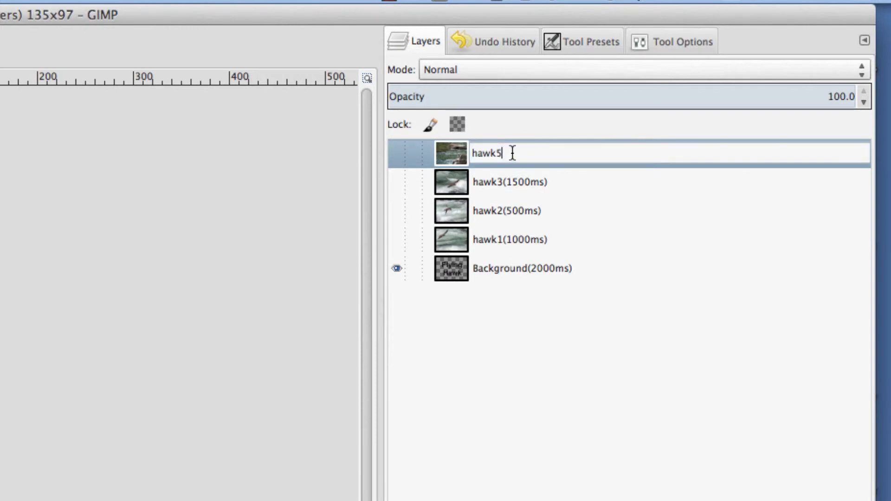
text((3000ms))
key(Return)
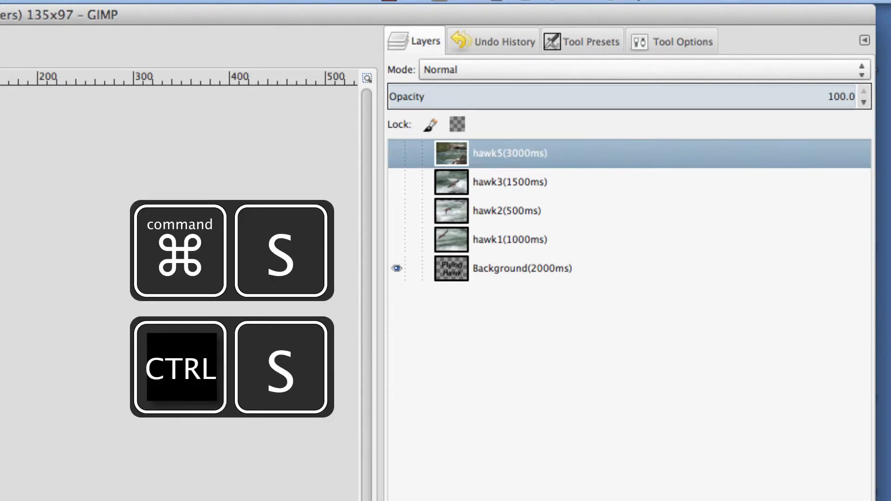
key(ctrl+s)
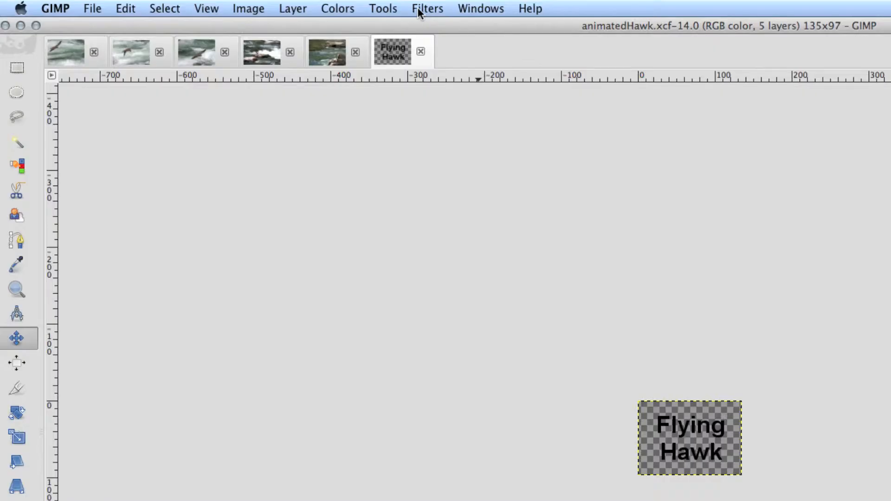
Start the animation Playback preview for animatedHawk.xcf and move the image window aside to reveal it
click(420, 8)
mouse_move(443, 285)
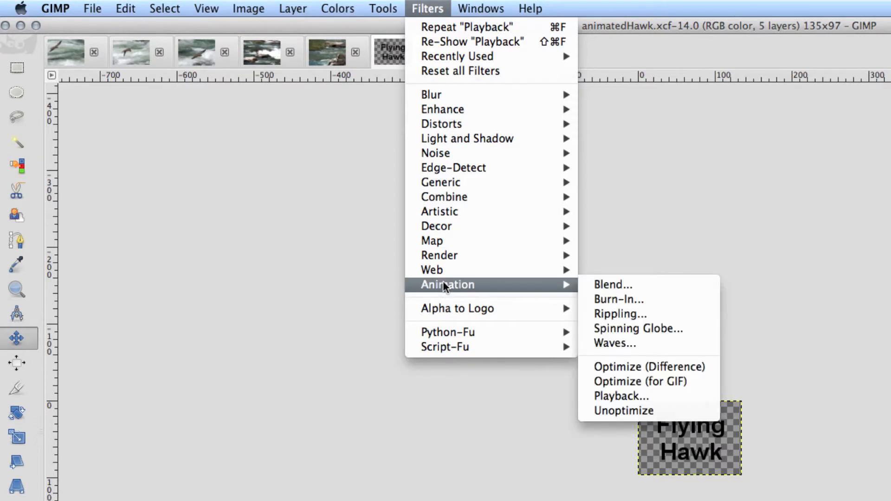
click(620, 397)
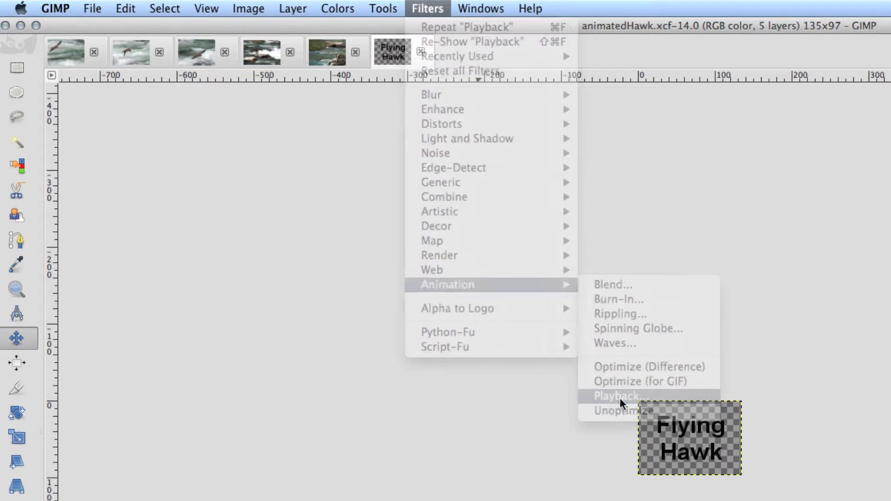
drag(140, 20, 390, 16)
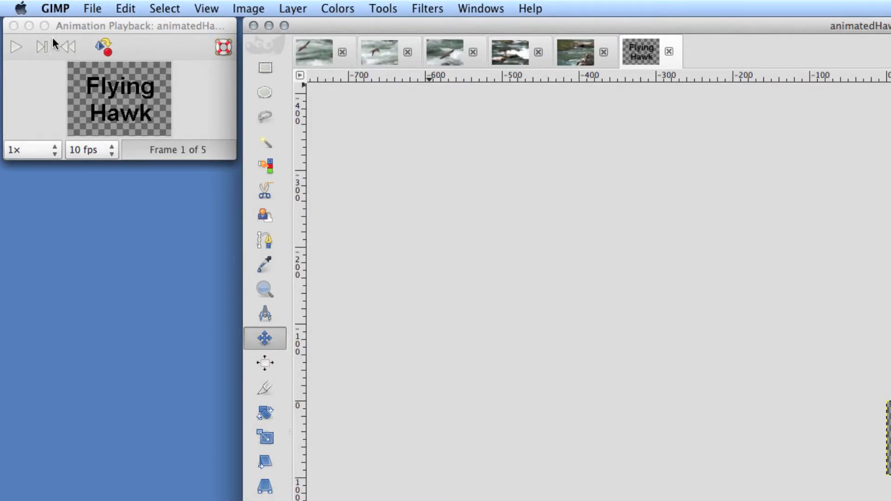
Step through the hawk animation frame by frame, and play it to check the timing of each frame
click(39, 44)
click(39, 45)
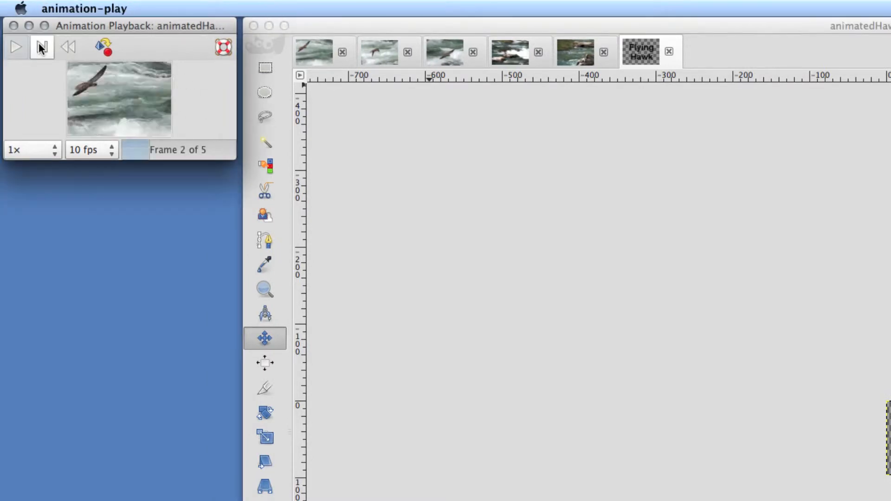
click(40, 46)
click(40, 46)
click(40, 46)
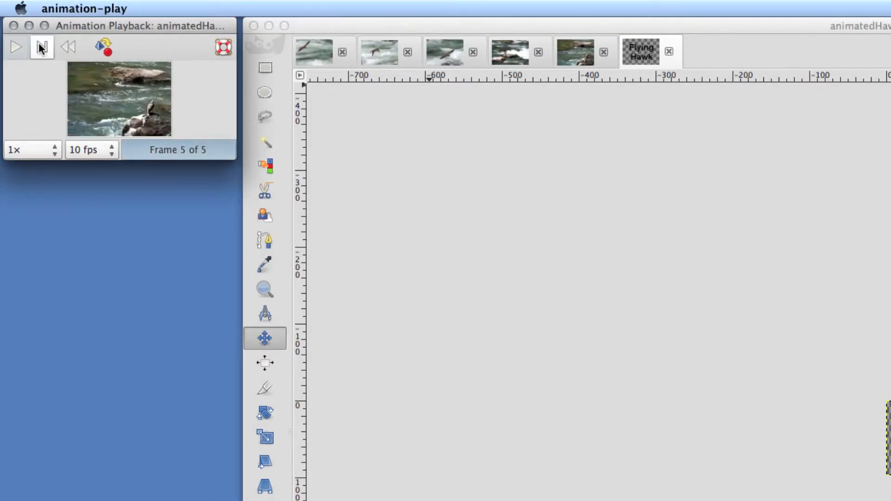
click(40, 48)
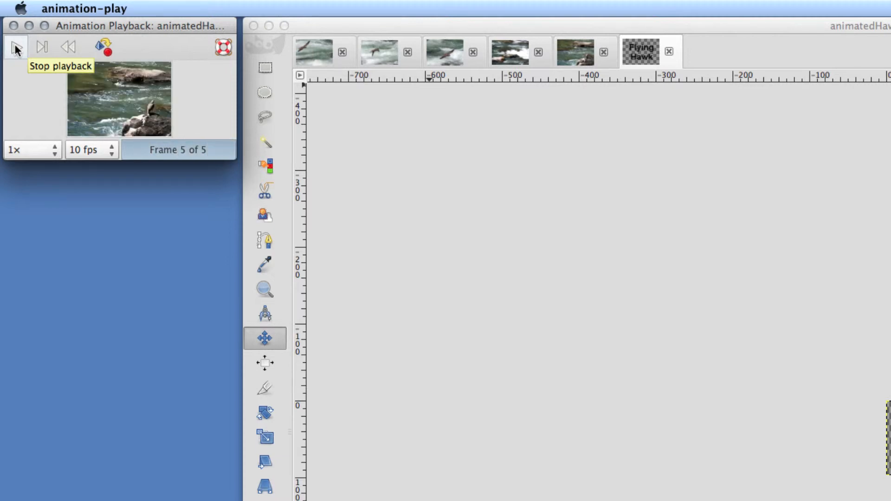
click(15, 44)
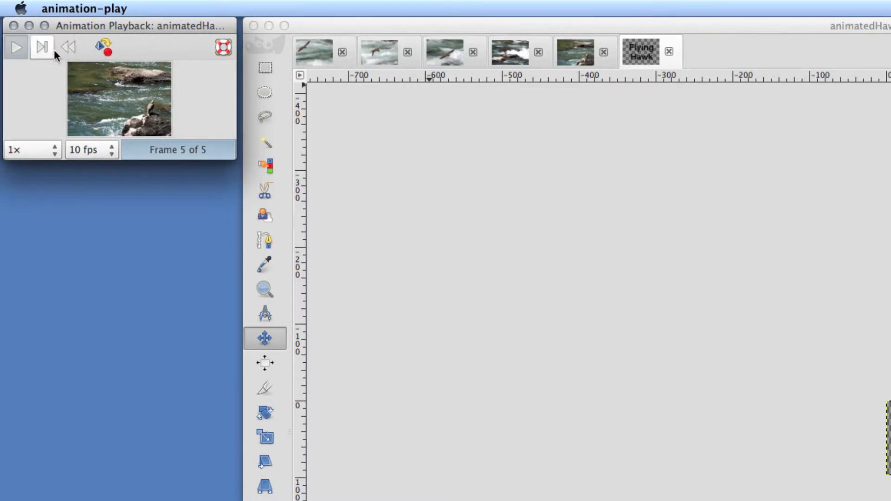
click(16, 47)
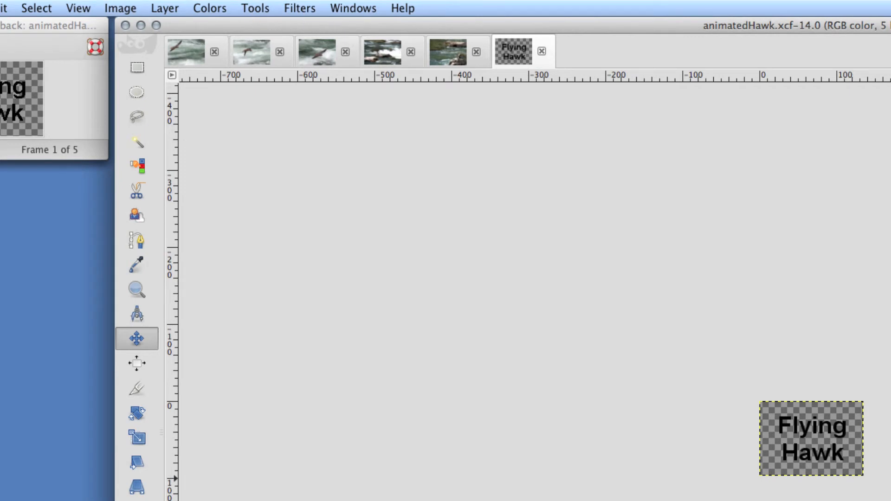
Optimize the hawk animation for GIF and widen the layer list to show the full layer names
click(296, 9)
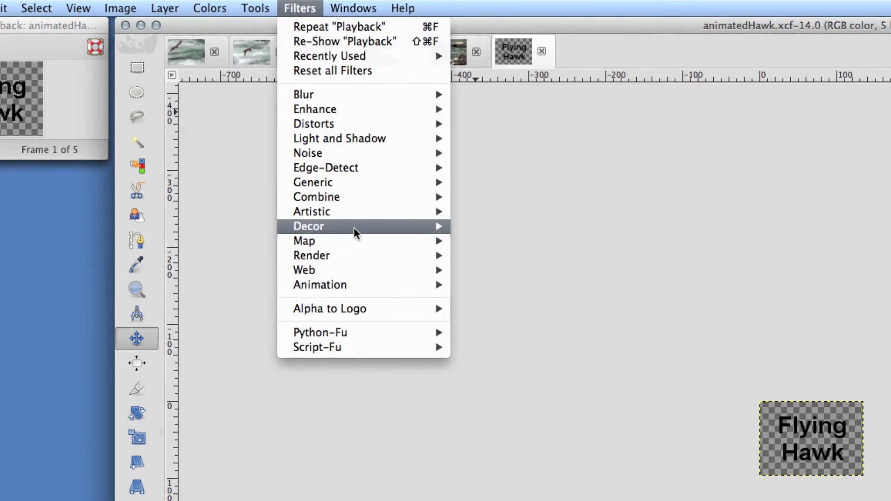
mouse_move(353, 286)
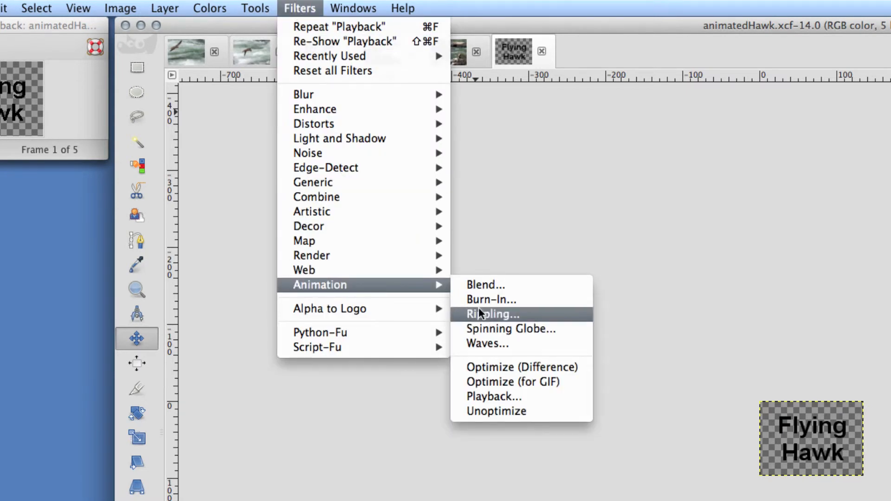
click(528, 382)
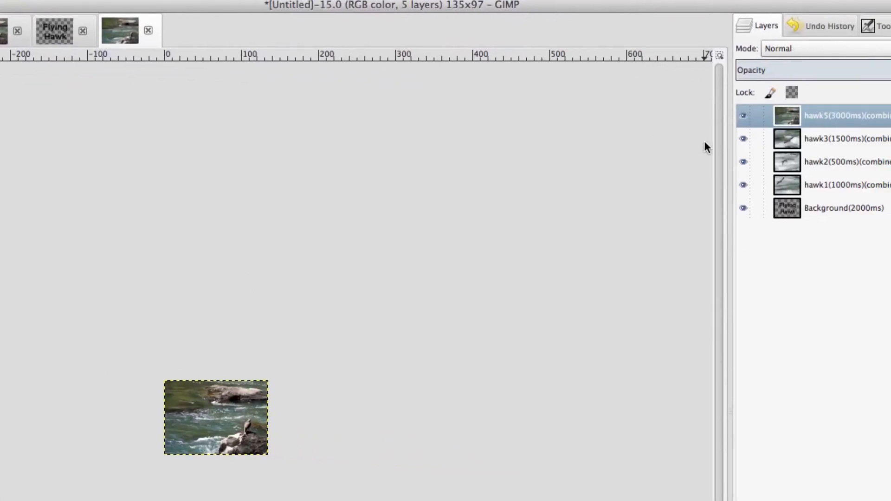
drag(729, 150, 581, 149)
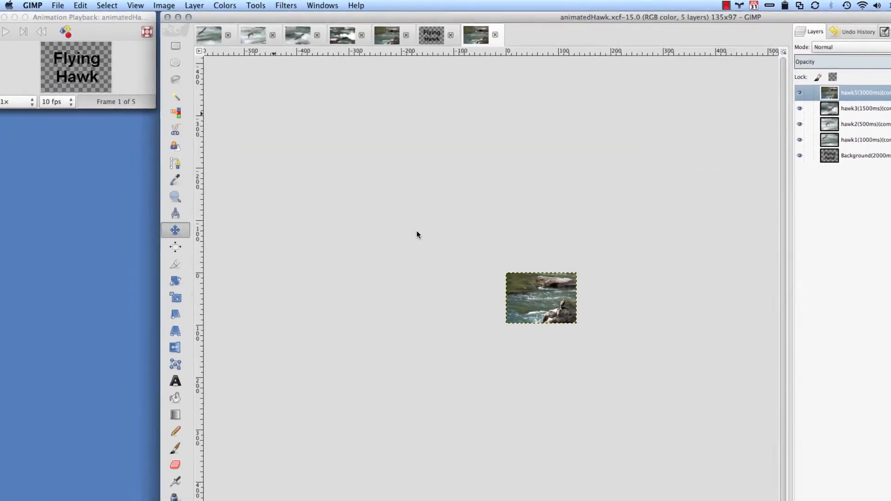
Export the optimized image as animatedHawk.gif in the graphic folder with the GIF image file type, replacing the existing file
click(60, 6)
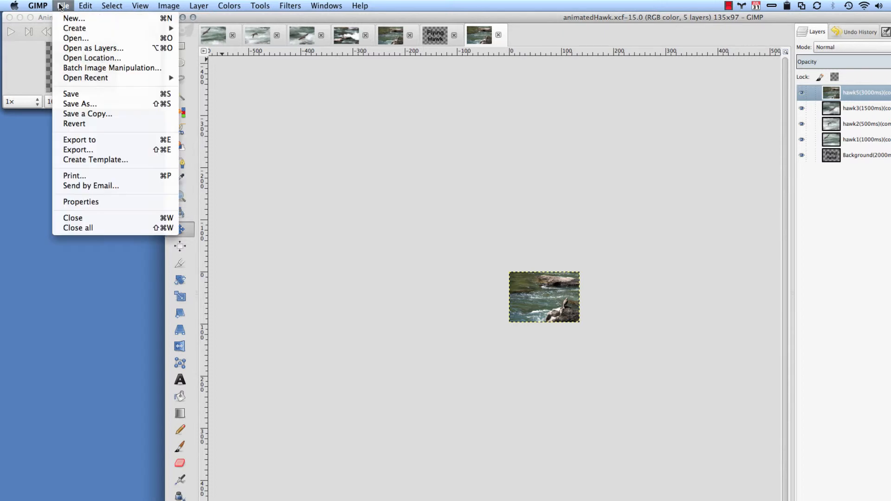
click(83, 150)
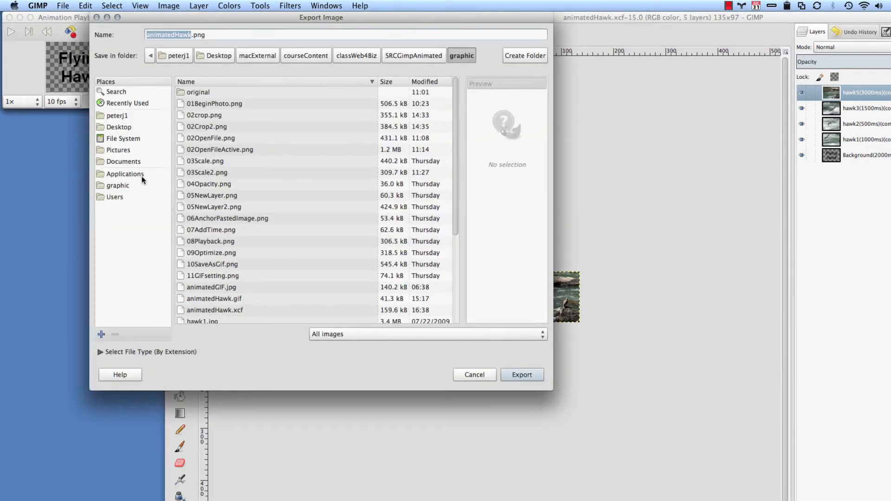
click(155, 353)
scroll(145, 330, down, 3)
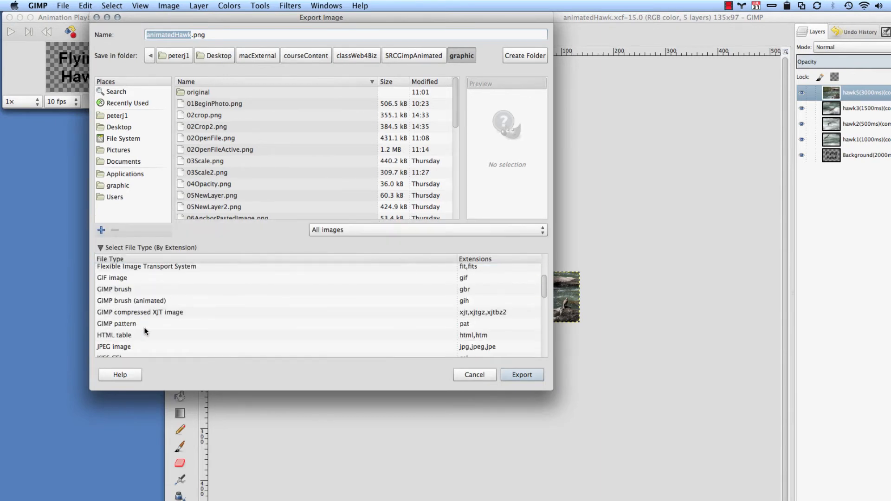
click(121, 278)
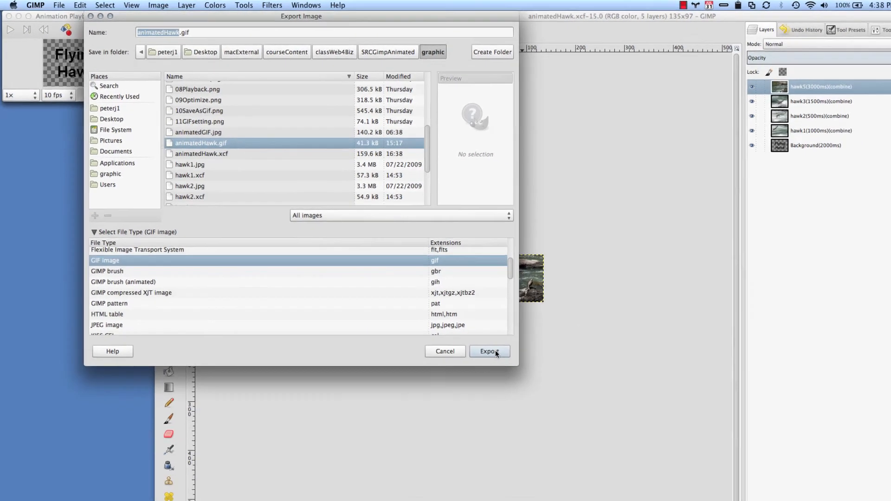
click(528, 376)
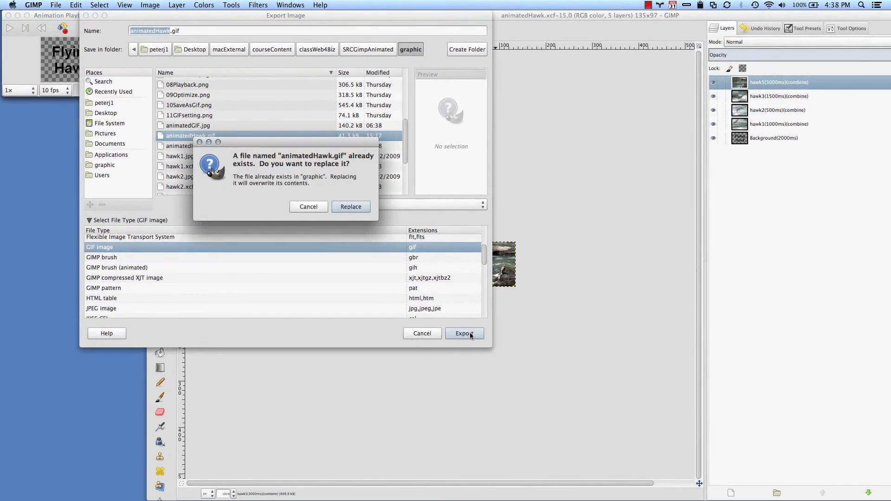
click(361, 205)
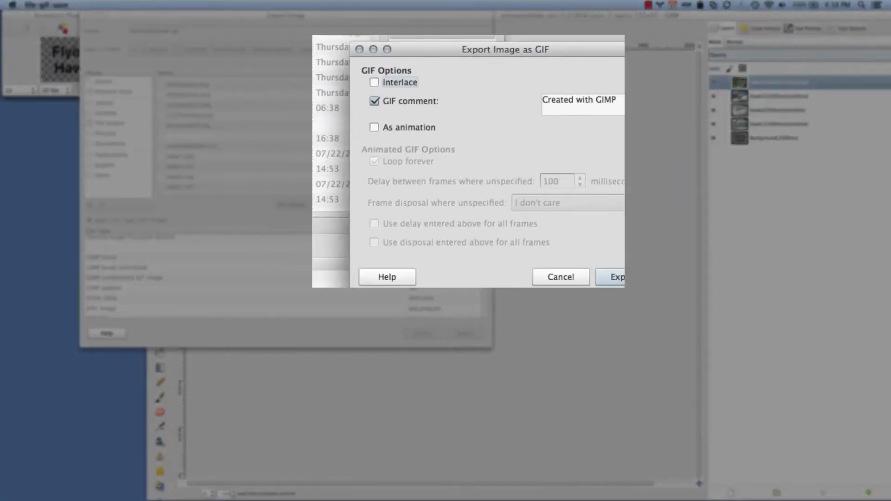
Export the GIF as an animation without looping forever, with a 1000 millisecond delay where unspecified
drag(385, 27, 306, 27)
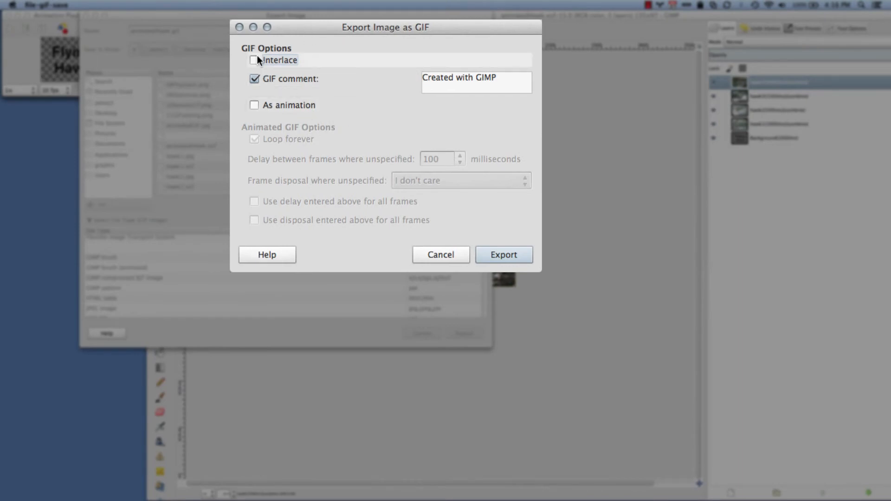
click(254, 106)
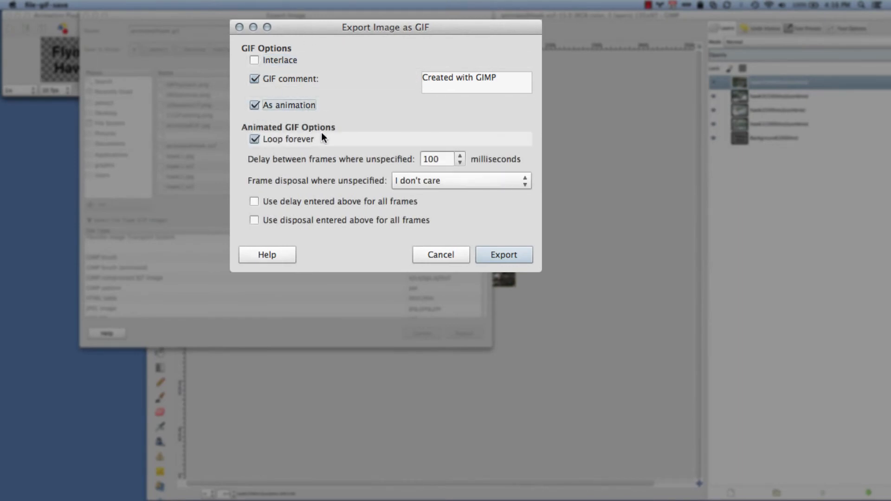
click(255, 139)
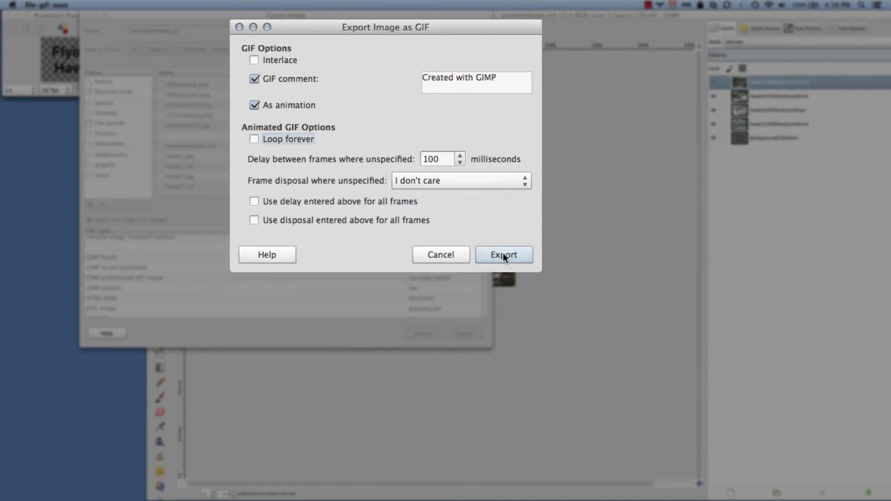
click(442, 159)
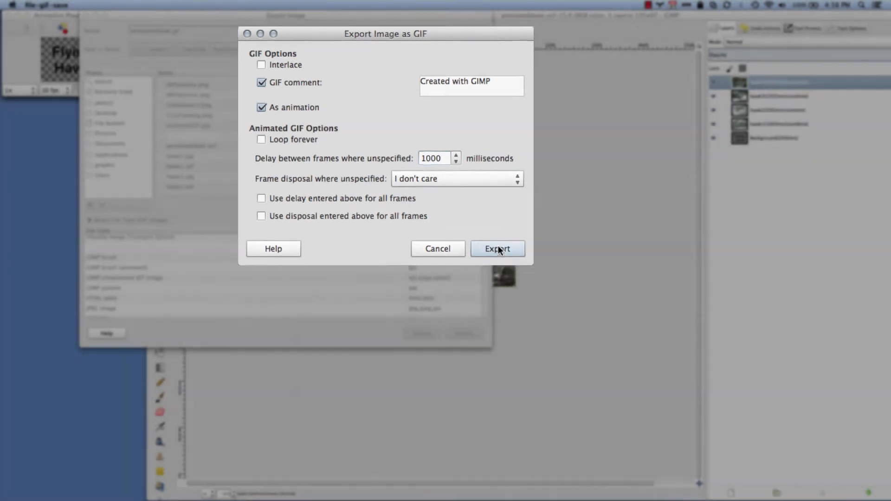
click(501, 253)
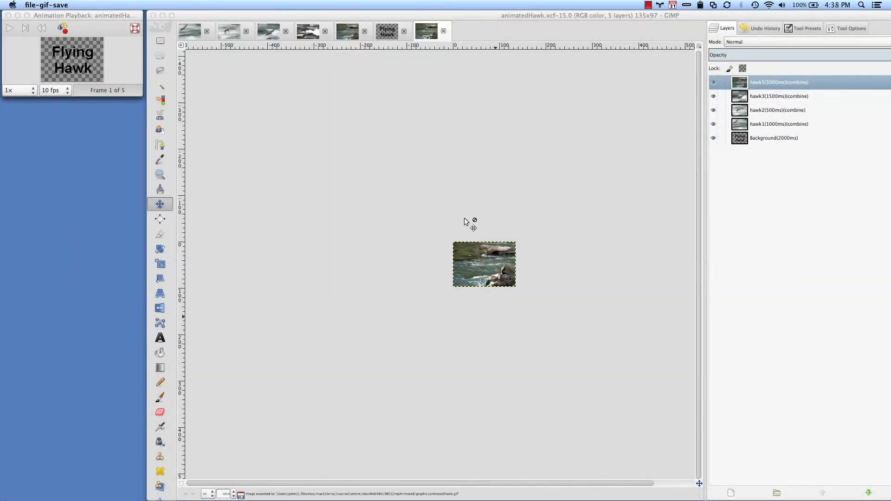
Switch to Finder and bring up a file window showing the graphic folder
key(super+Tab)
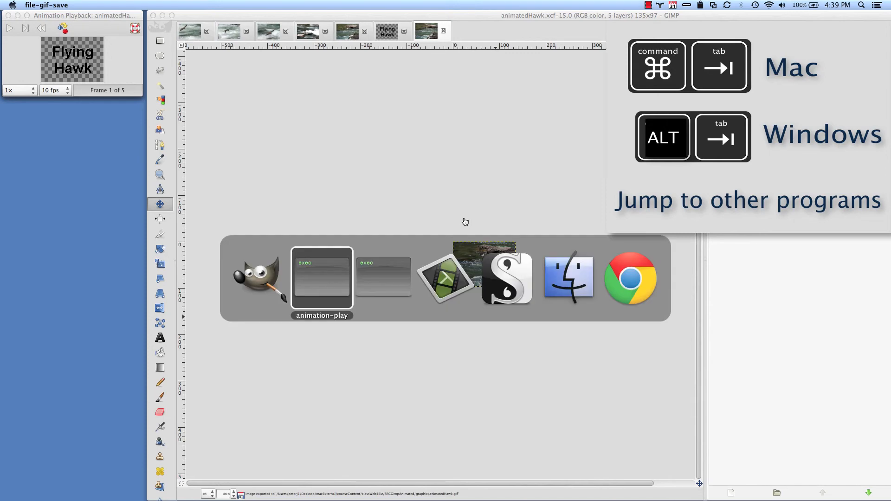
key(super+Tab)
key(super+Tab)
key(super+Tab)
key(super+Tab)
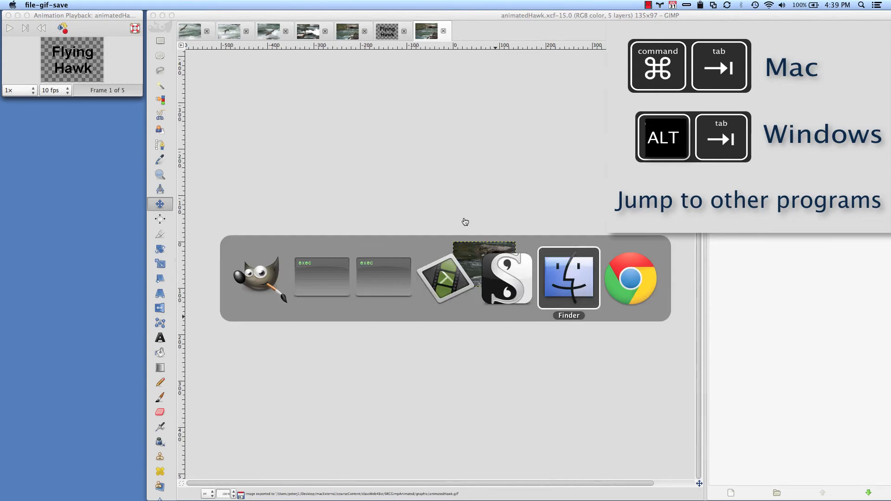
key(super+n)
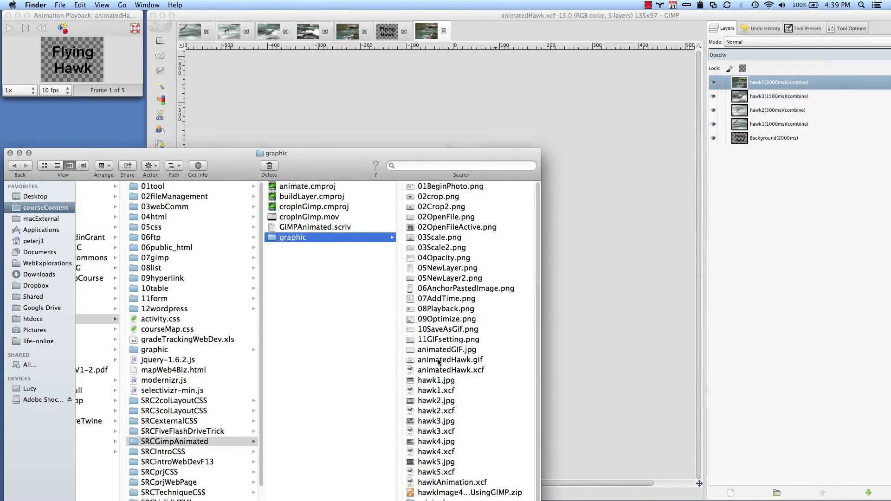
Open animatedHawk.gif from the graphic folder in Google Chrome to view the animation
click(439, 362)
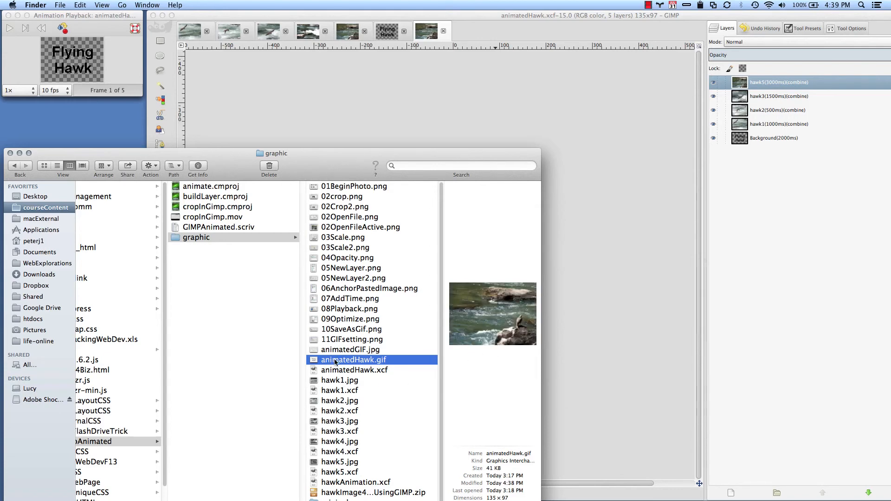
right_click(335, 362)
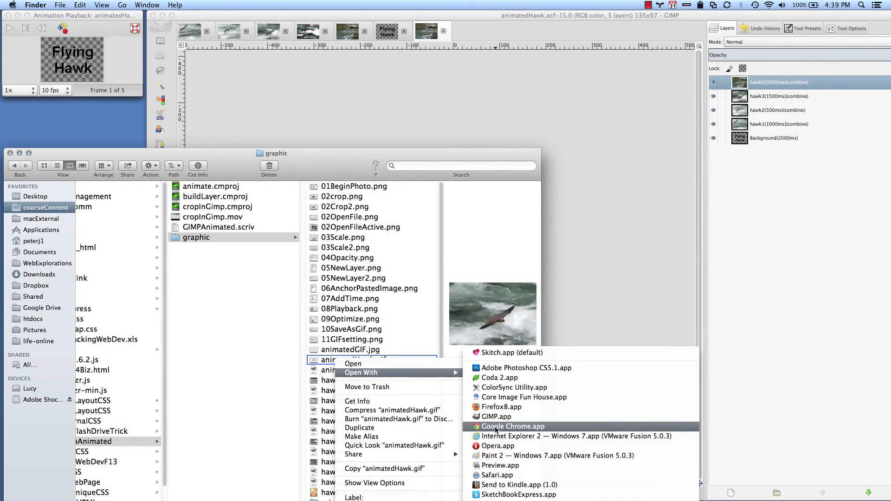
click(510, 426)
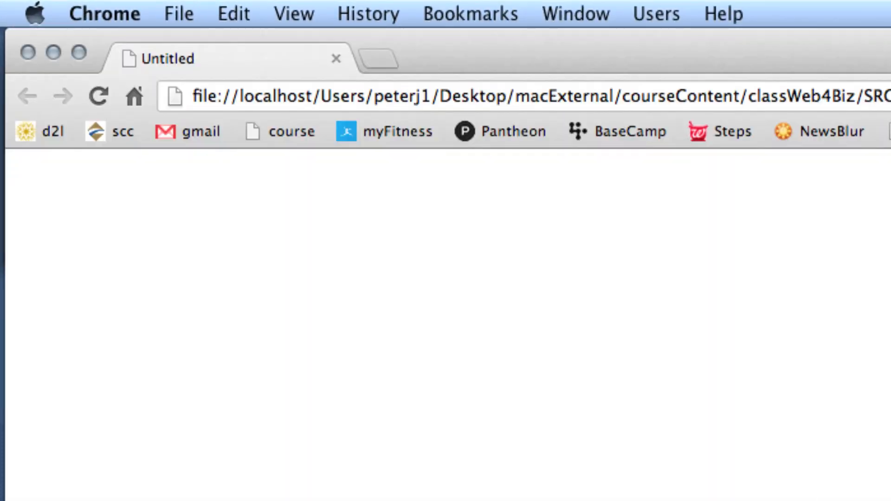